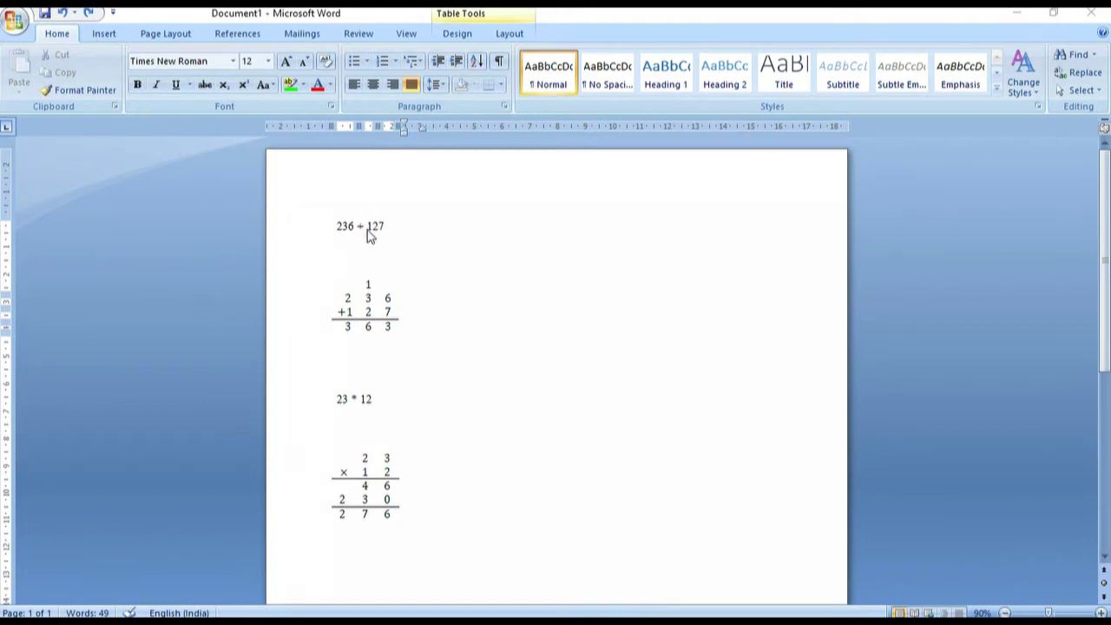
# - Scroll and click around the 236 + 127 addition table
pyautogui.click(356, 396)
pyautogui.scroll(-2, 360, 399)
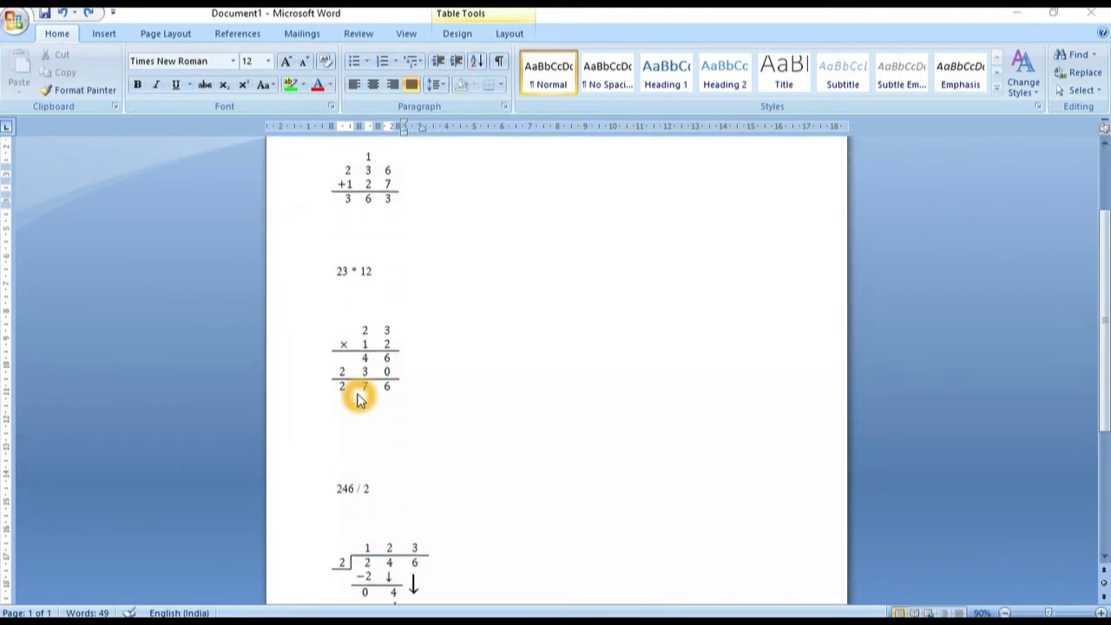
pyautogui.scroll(2, 391, 463)
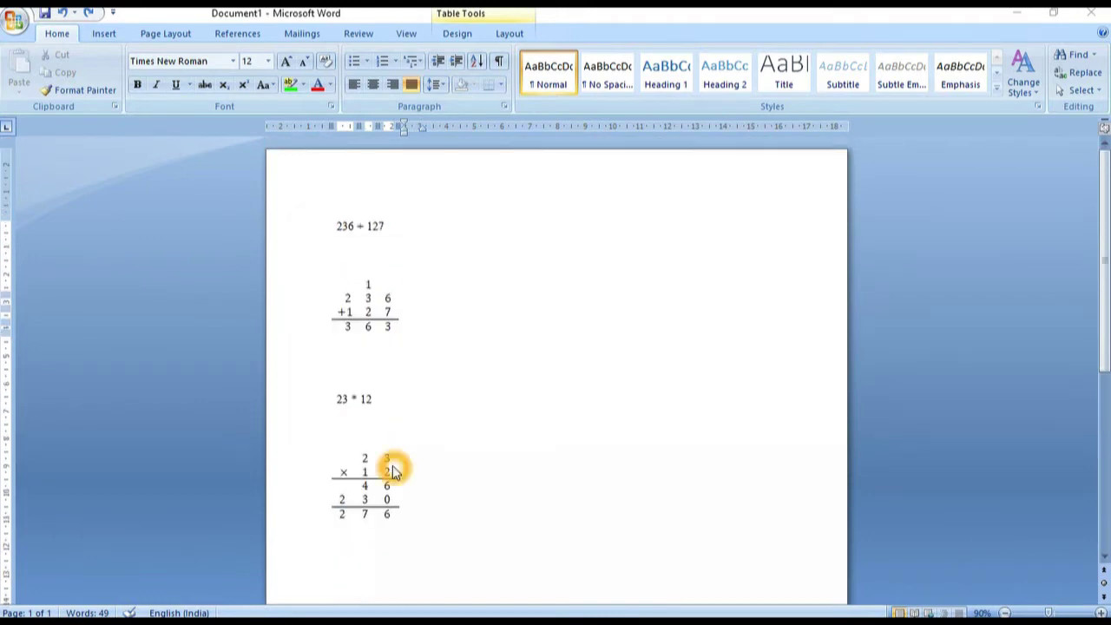
pyautogui.click(366, 290)
pyautogui.click(353, 357)
pyautogui.click(367, 297)
pyautogui.click(369, 317)
pyautogui.click(370, 309)
pyautogui.click(387, 308)
pyautogui.click(385, 300)
pyautogui.click(497, 297)
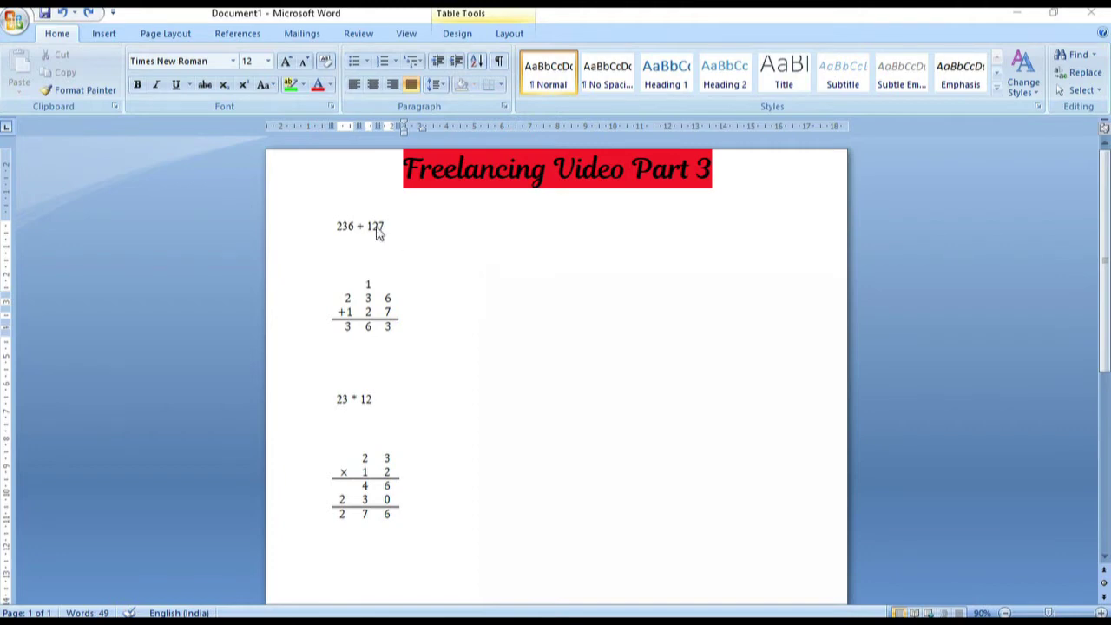
pyautogui.click(368, 301)
# - Add two blank lines below the 236 + 127 addition table and show the Insert commands
pyautogui.click(435, 332)
pyautogui.press('Return')
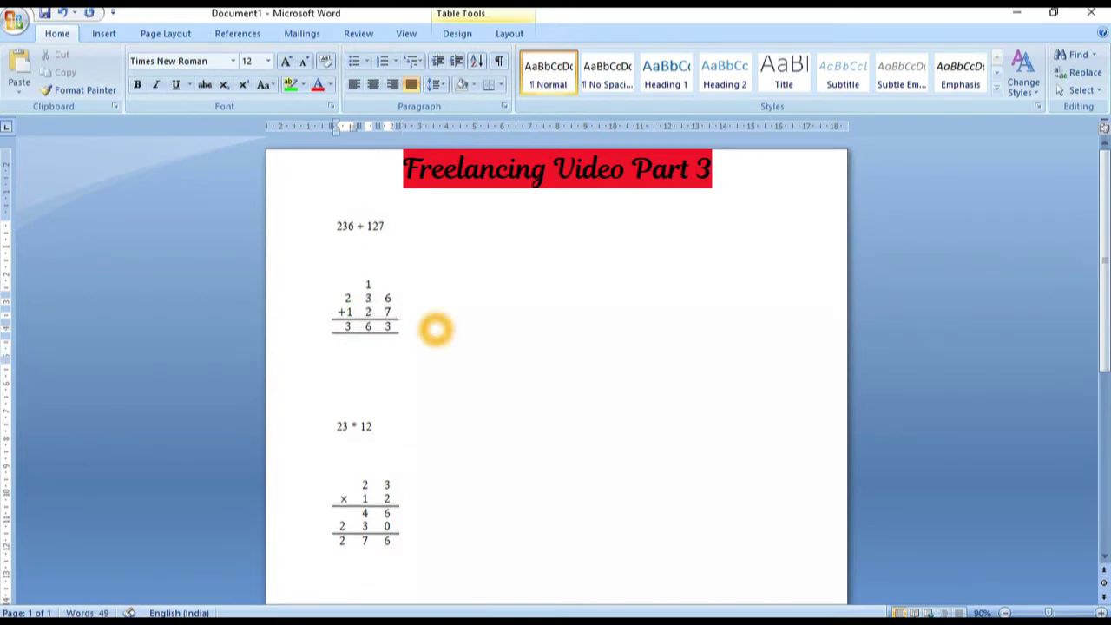
pyautogui.press('Return')
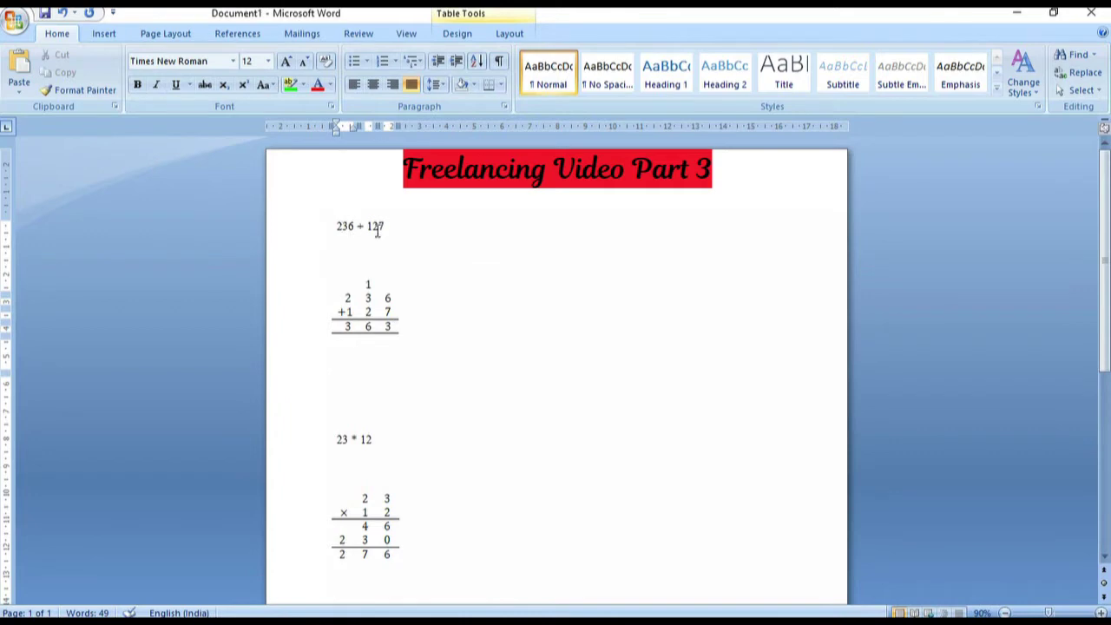
pyautogui.click(347, 302)
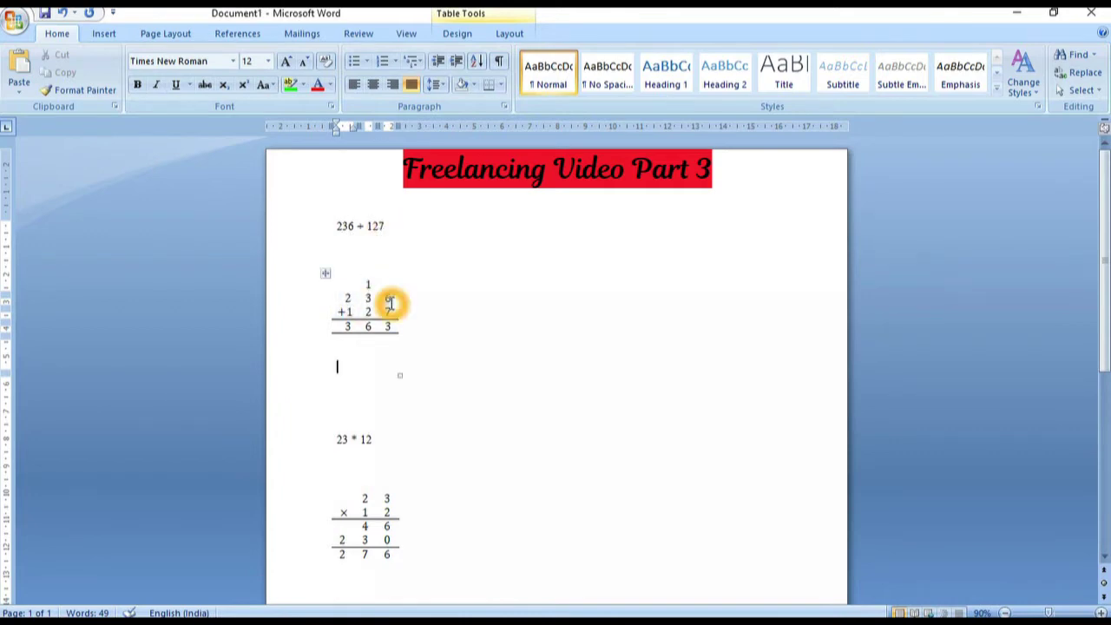
pyautogui.click(389, 317)
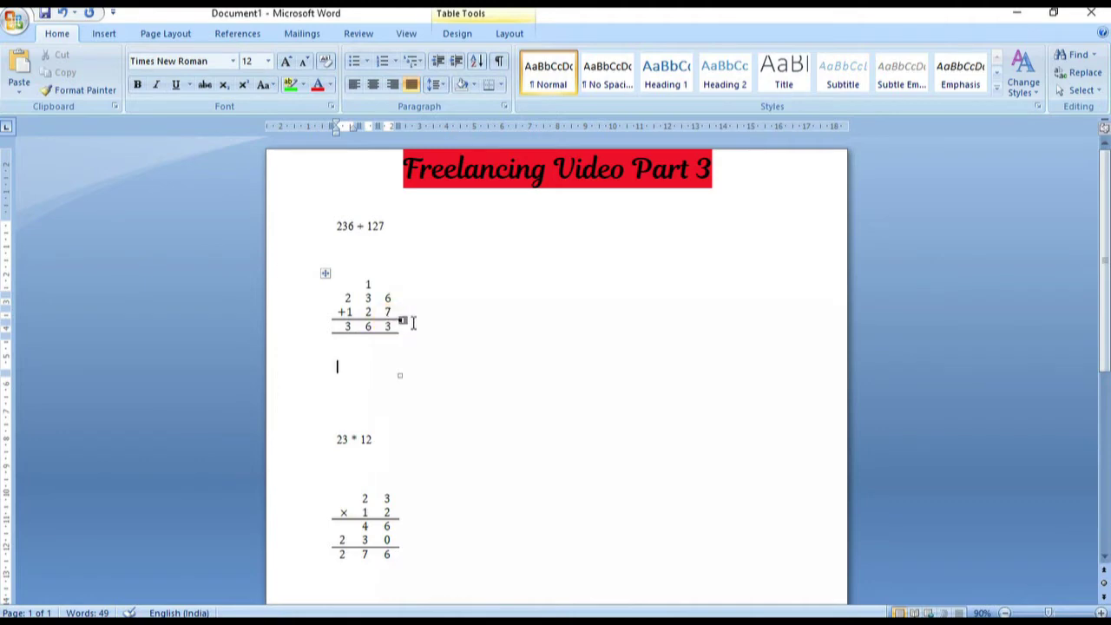
pyautogui.click(420, 309)
pyautogui.click(340, 284)
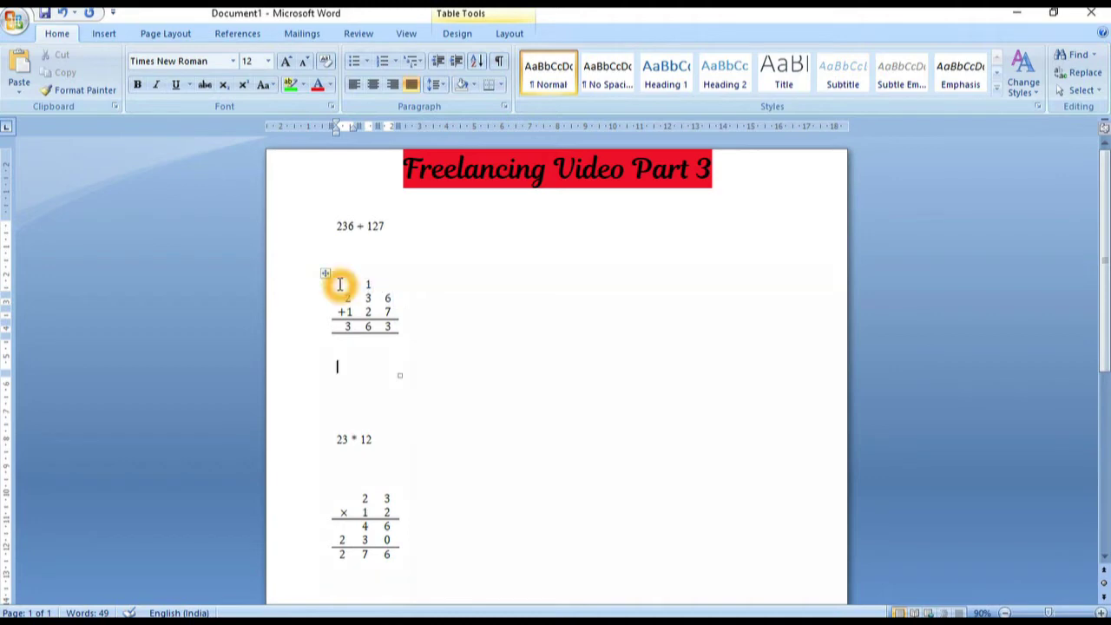
pyautogui.click(390, 284)
pyautogui.click(390, 285)
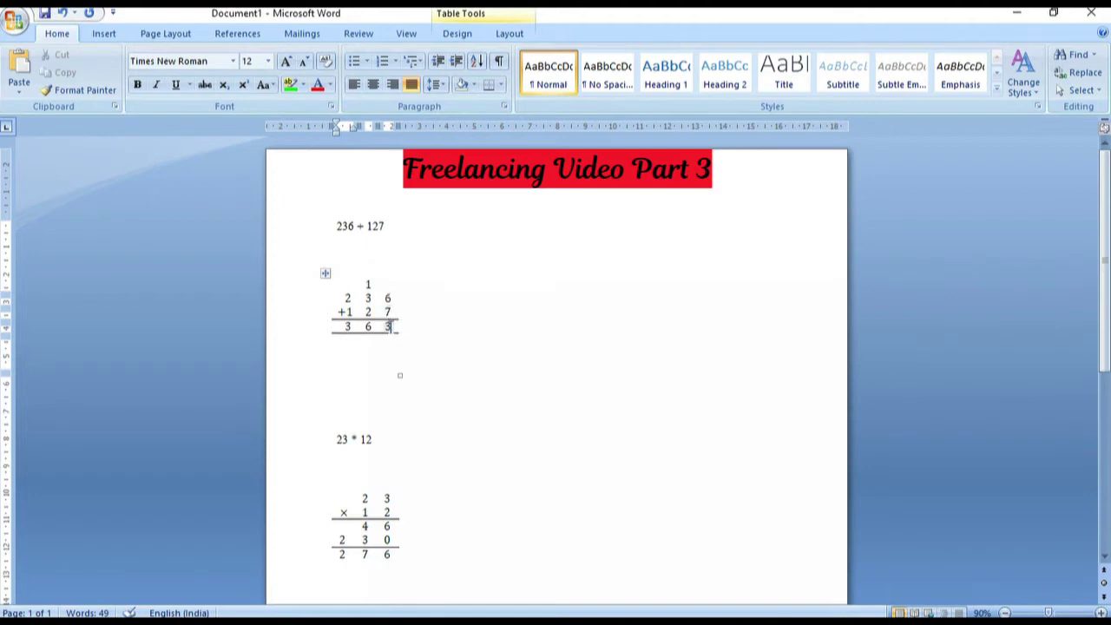
pyautogui.click(106, 34)
# - Insert an empty 3×4 table below the addition, undoing an accidental widening
pyautogui.click(129, 70)
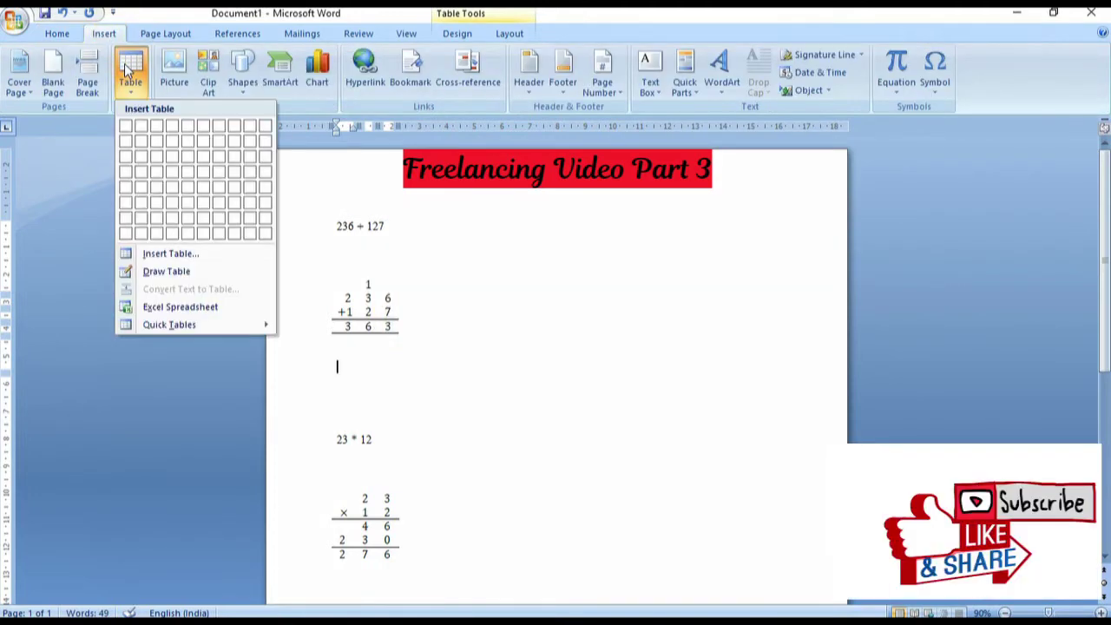
pyautogui.click(160, 176)
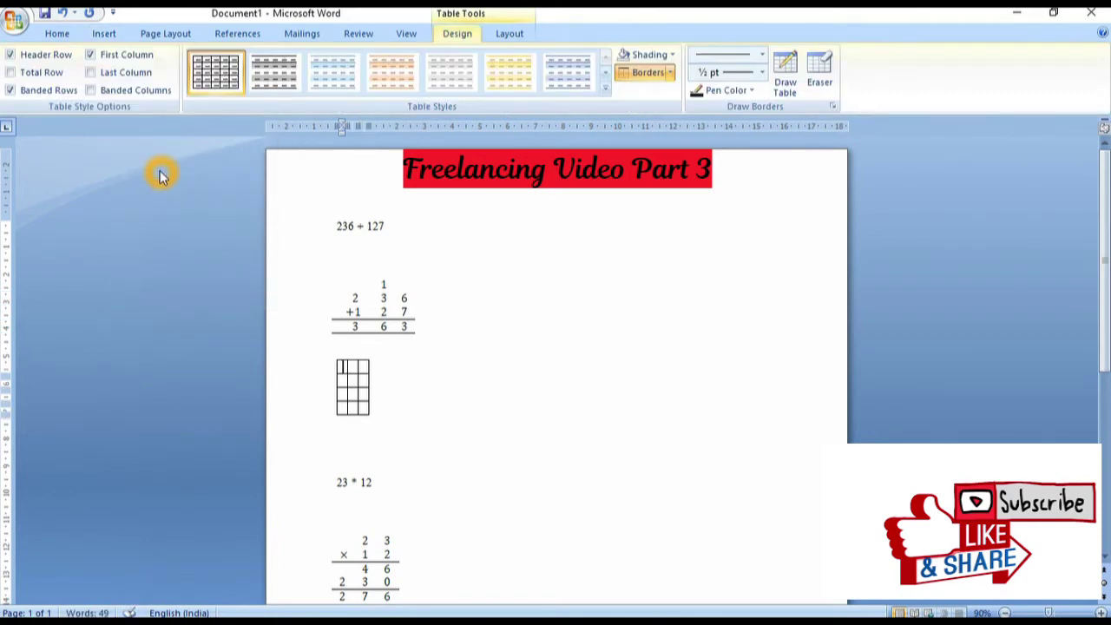
pyautogui.moveTo(353, 387)
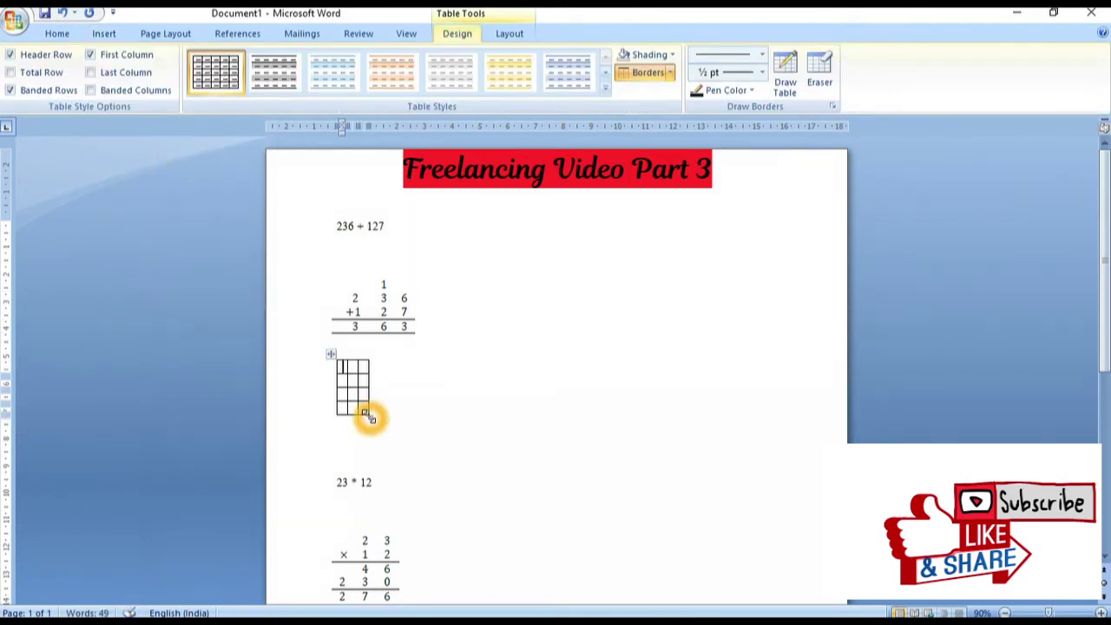
pyautogui.moveTo(370, 412); pyautogui.dragTo(784, 403)
pyautogui.click(763, 418)
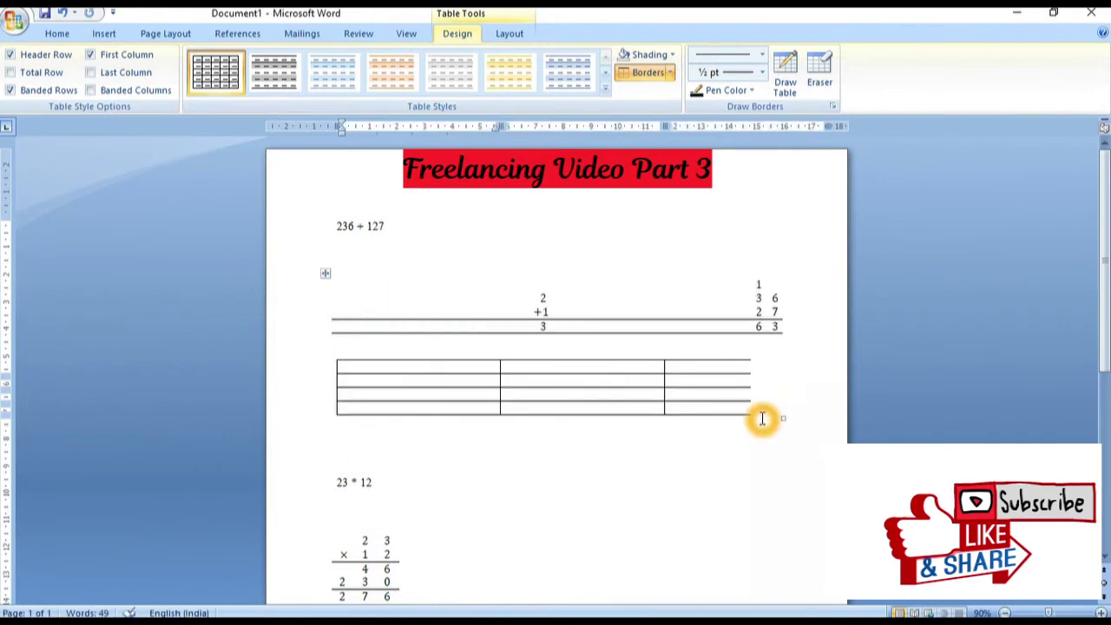
pyautogui.hotkey('ctrl', 'z')
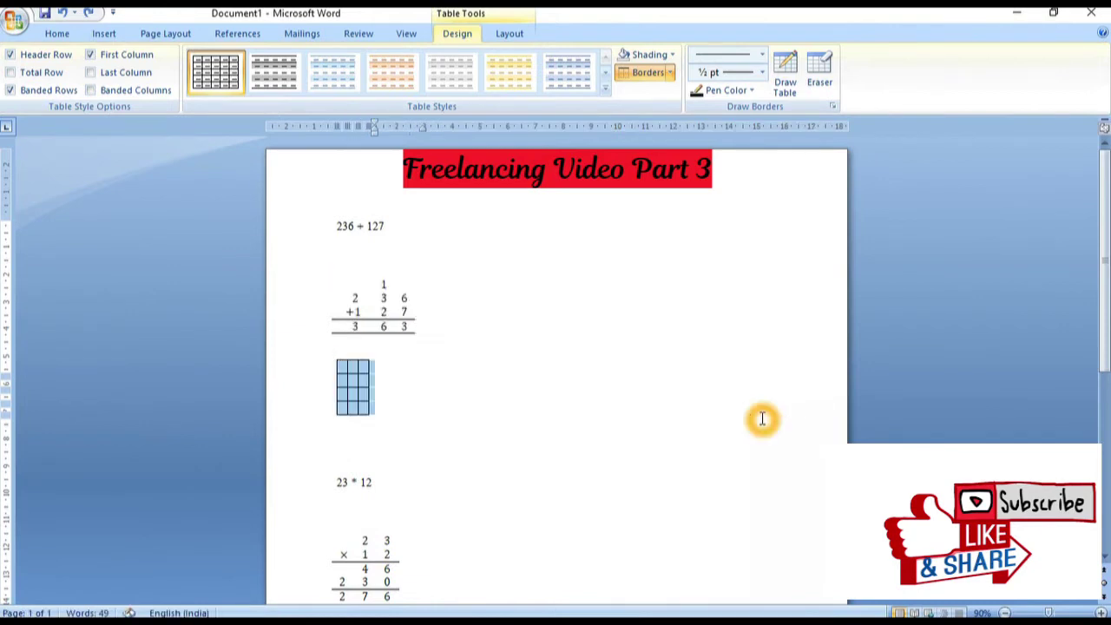
pyautogui.click(345, 369)
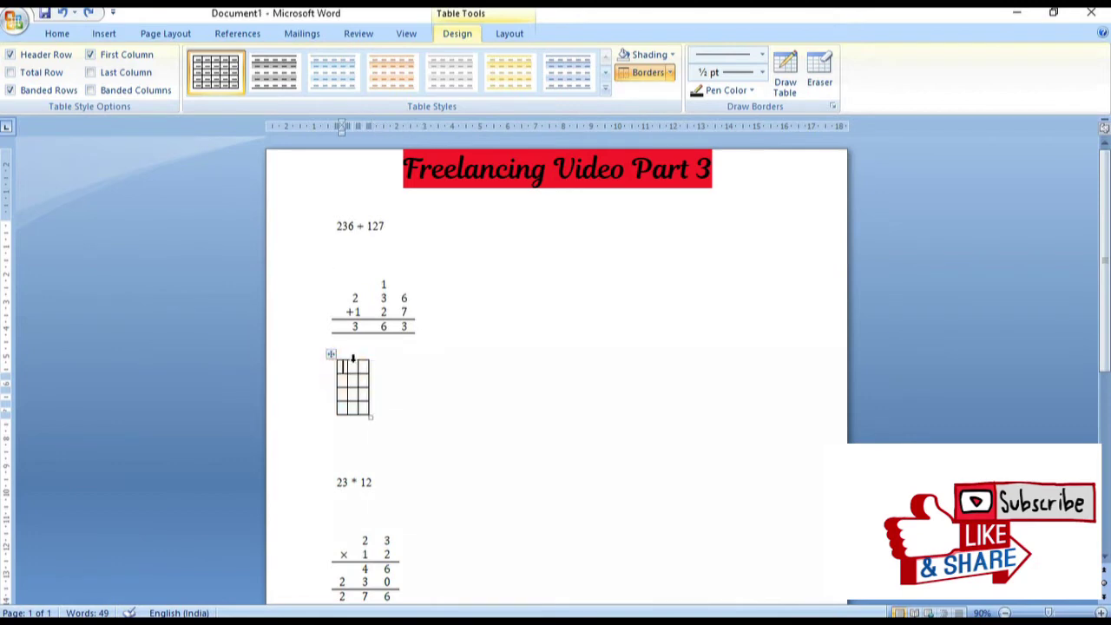
pyautogui.click(354, 368)
pyautogui.click(354, 368)
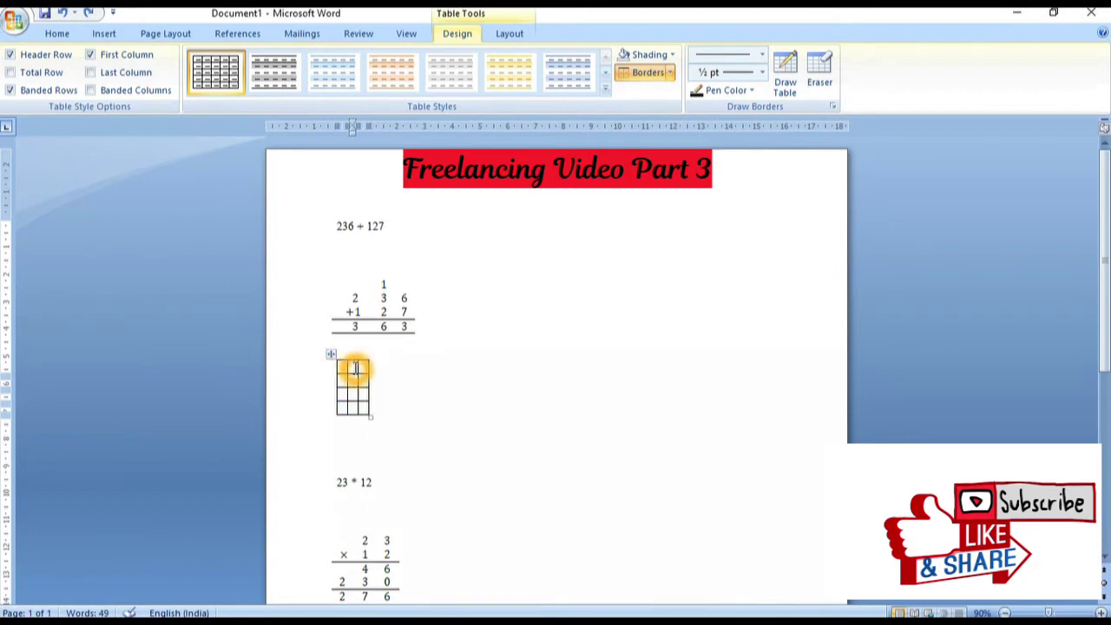
# - Enter the carry 1 and the first addend 2 3 6 in the table
pyautogui.write('1')
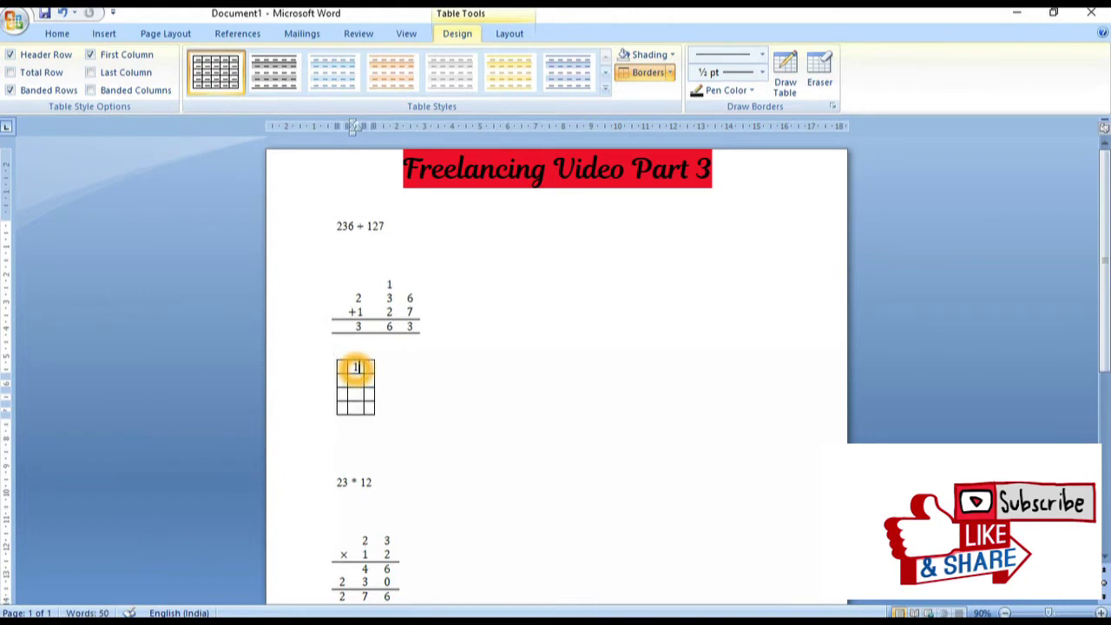
pyautogui.click(355, 368)
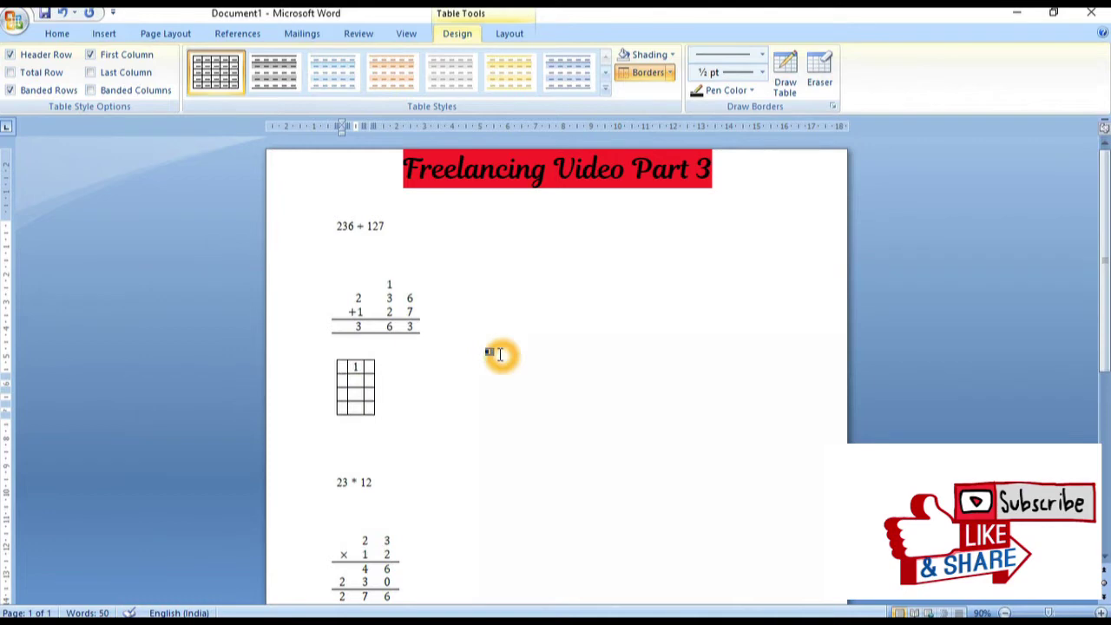
pyautogui.write('2')
pyautogui.press('Tab')
pyautogui.write('3')
pyautogui.press('Tab')
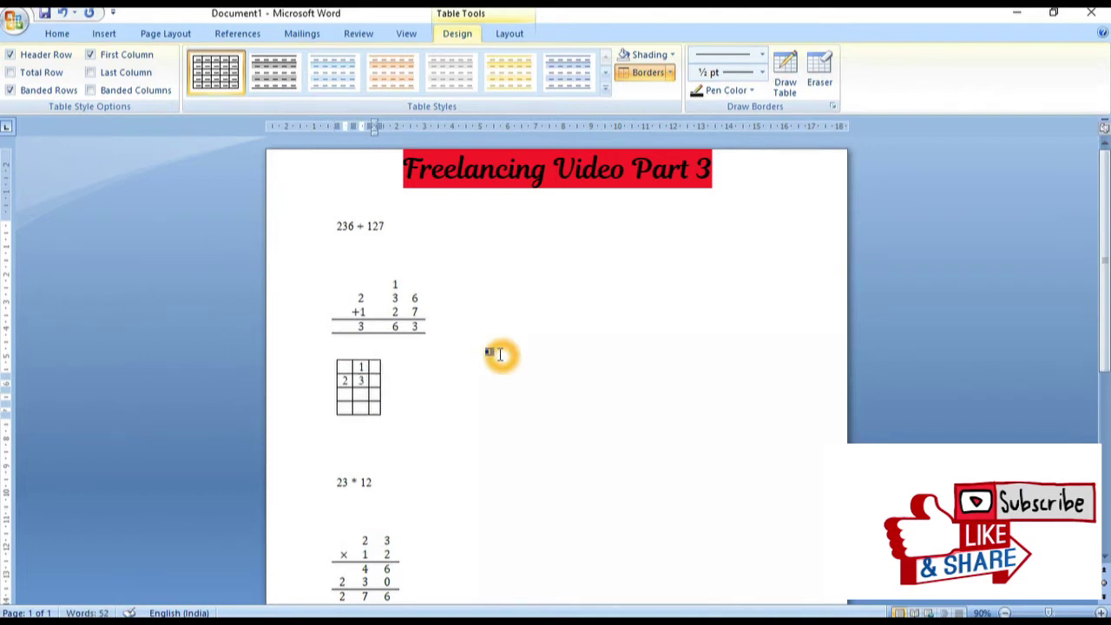
pyautogui.write('6')
# - Enter the second addend +1 2 7 and the sum row 3 6 3
pyautogui.press('Down')
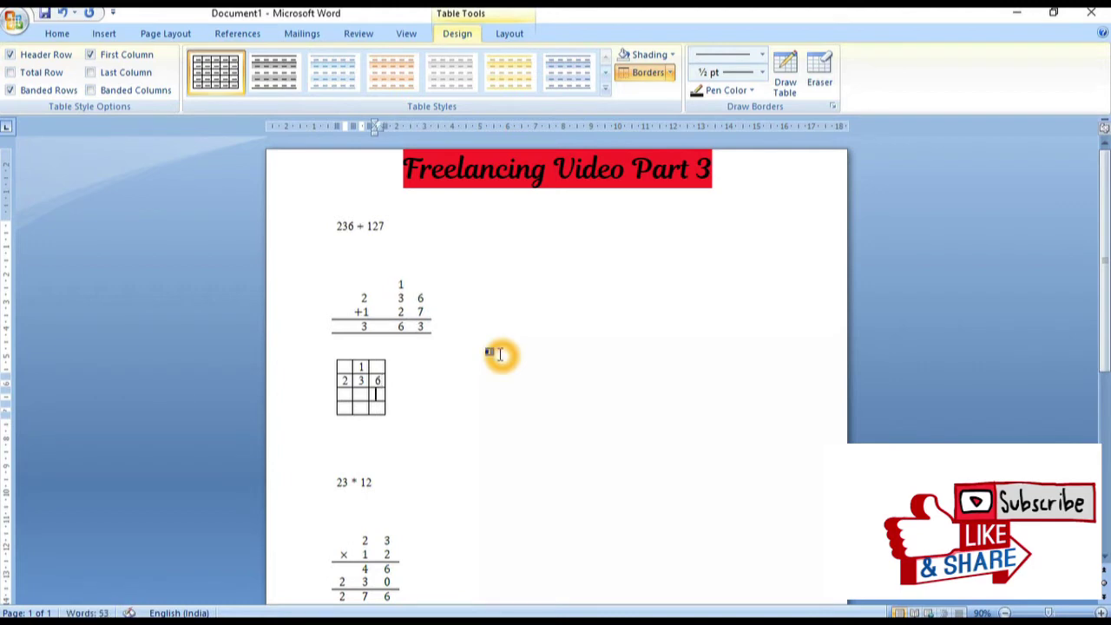
pyautogui.write('7')
pyautogui.press('Left')
pyautogui.press('Left')
pyautogui.write('2')
pyautogui.press('Left')
pyautogui.write('1')
pyautogui.write('+')
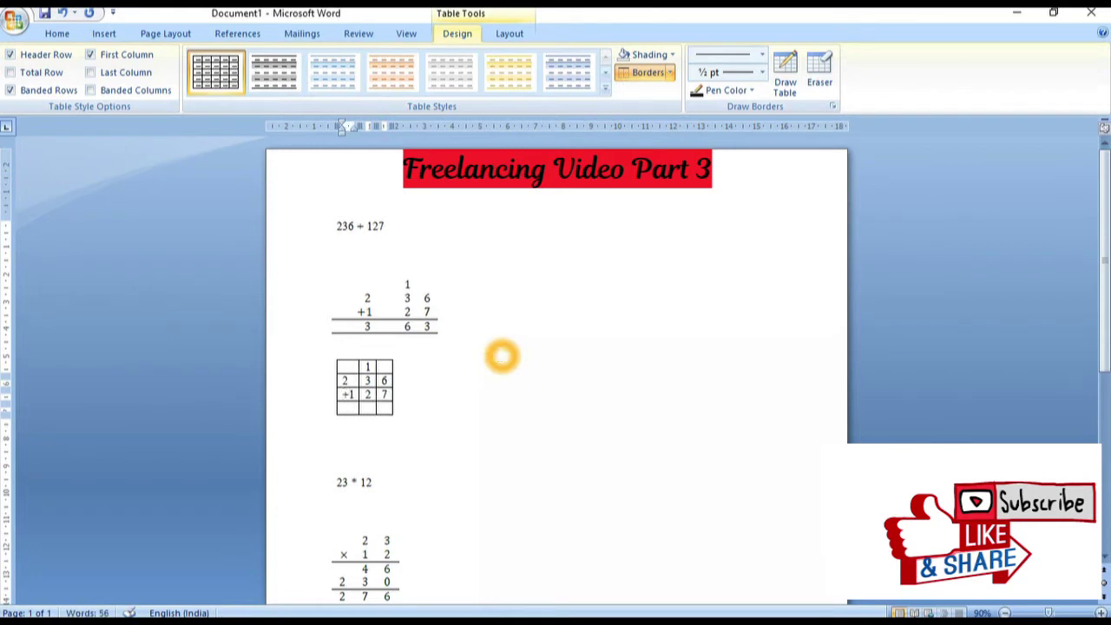
pyautogui.press('Up')
pyautogui.press('Down')
pyautogui.press('Down')
pyautogui.write('3')
pyautogui.write('6')
pyautogui.press('Tab')
pyautogui.write('3')
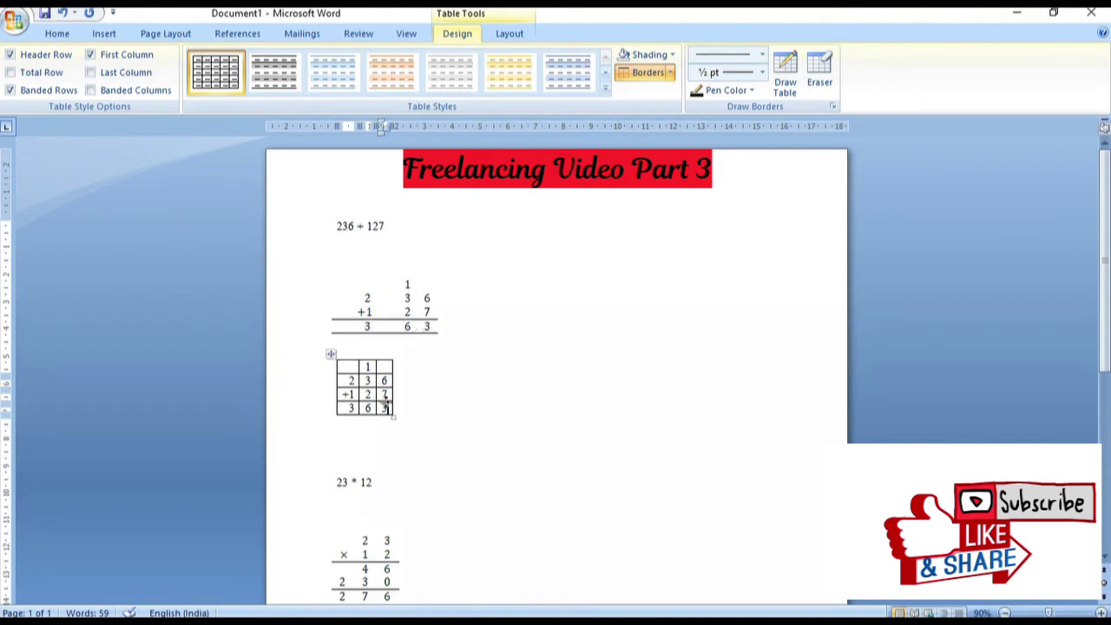
# - Remove all borders from the new addition table
pyautogui.moveTo(340, 365); pyautogui.dragTo(392, 421)
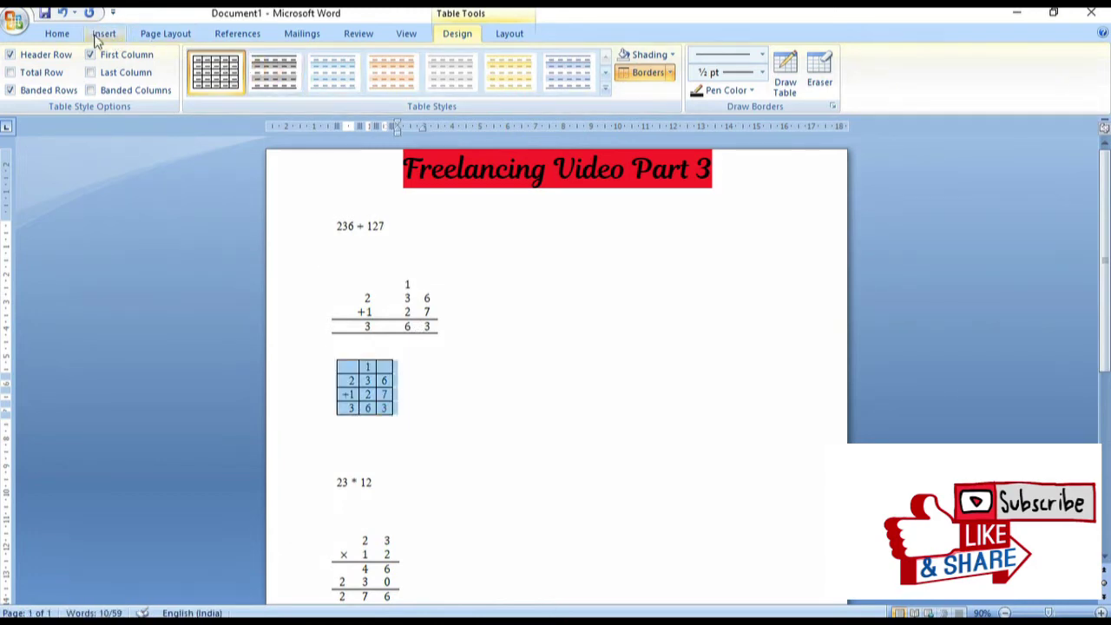
pyautogui.click(399, 33)
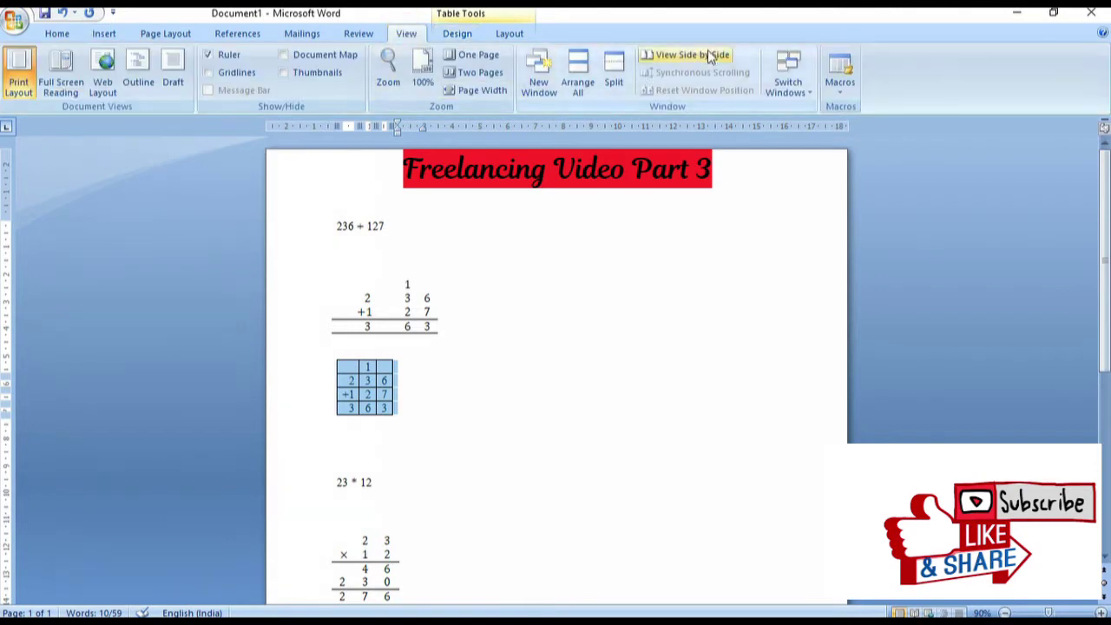
pyautogui.click(58, 35)
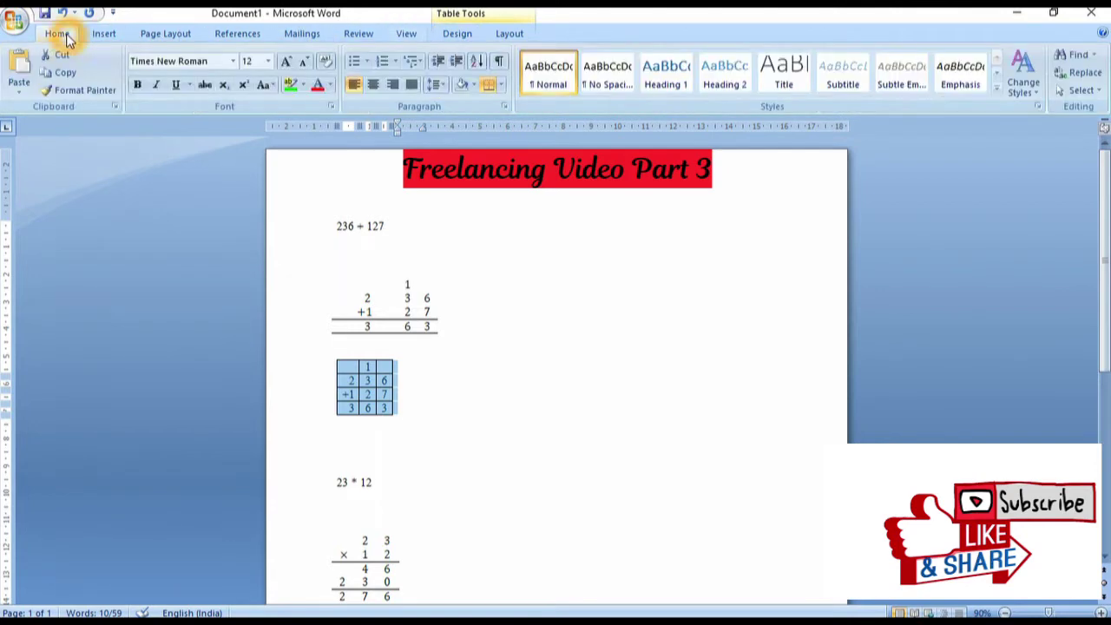
pyautogui.click(504, 84)
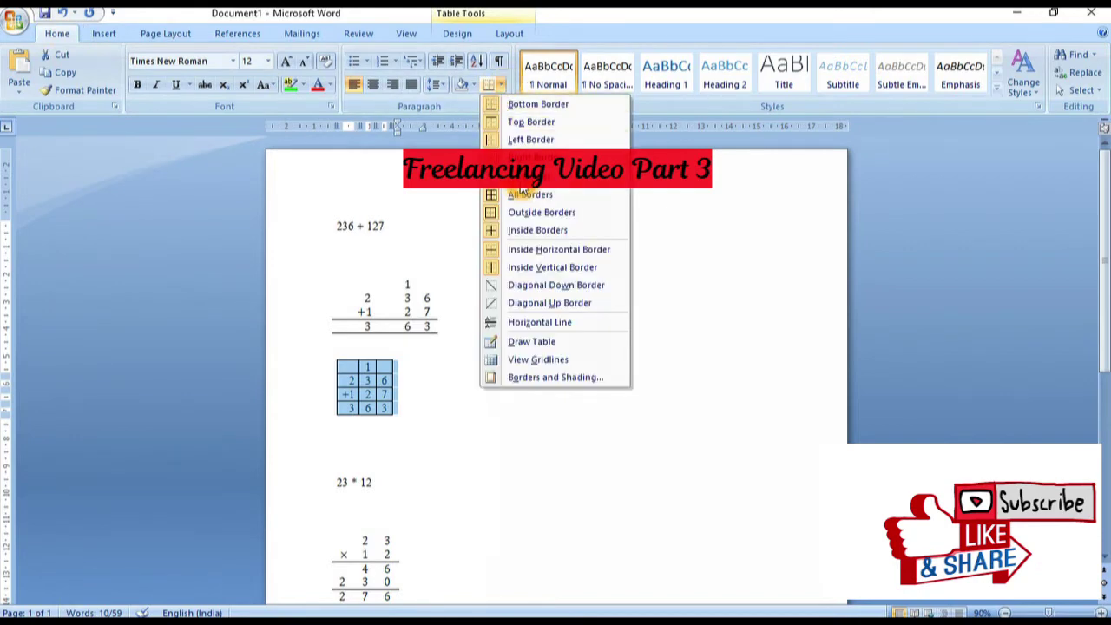
pyautogui.click(523, 194)
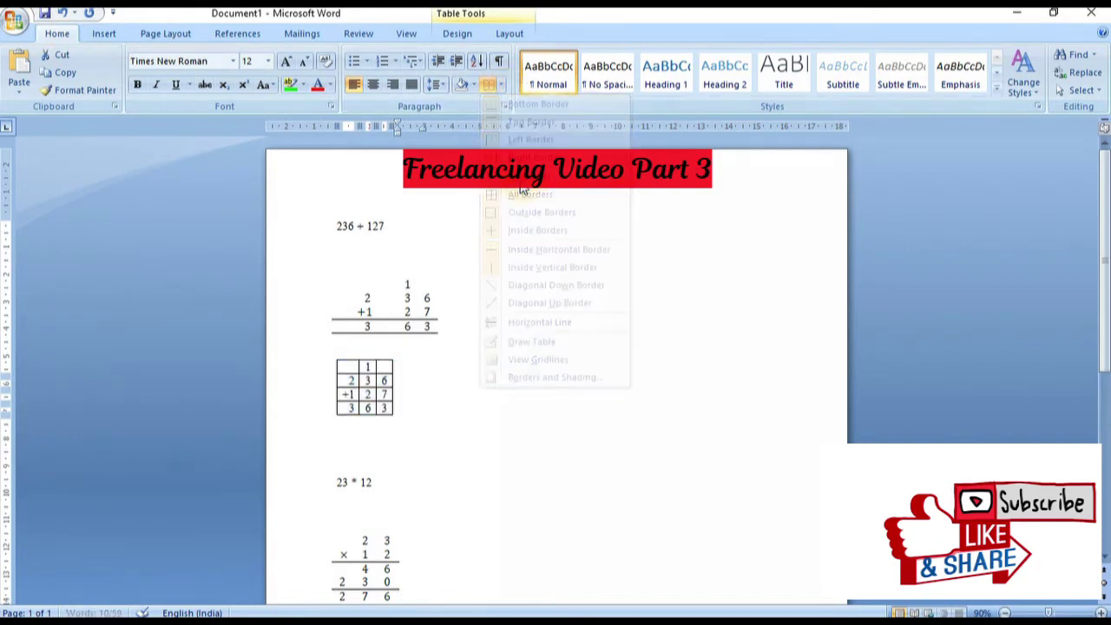
pyautogui.click(347, 404)
pyautogui.click(346, 406)
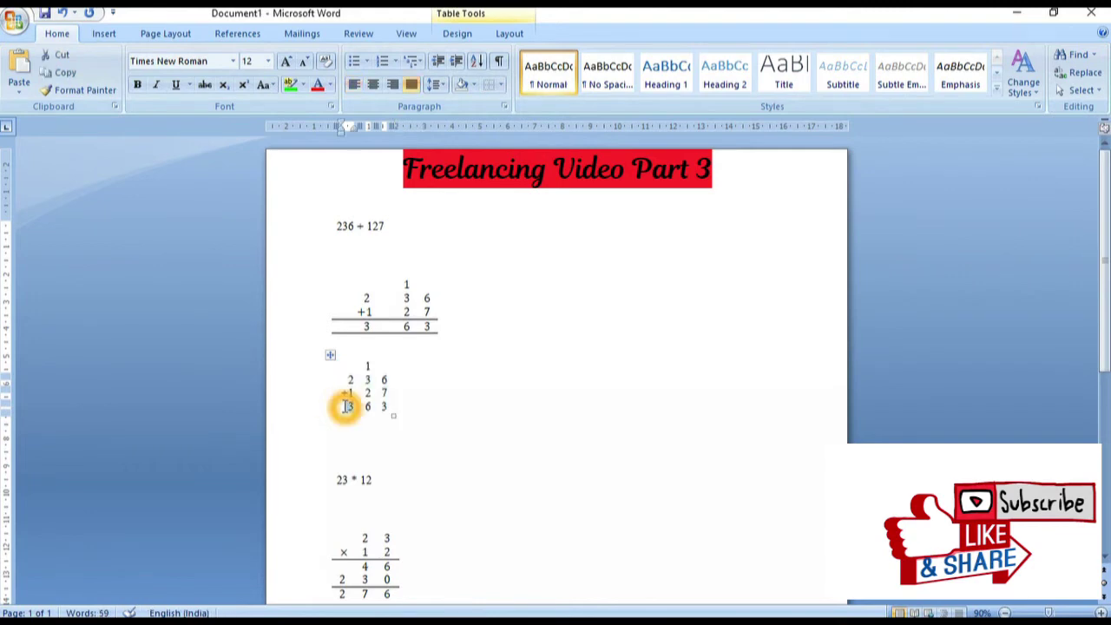
# - Add top and bottom border lines to the 3 6 3 sum row
pyautogui.moveTo(346, 406); pyautogui.dragTo(503, 384)
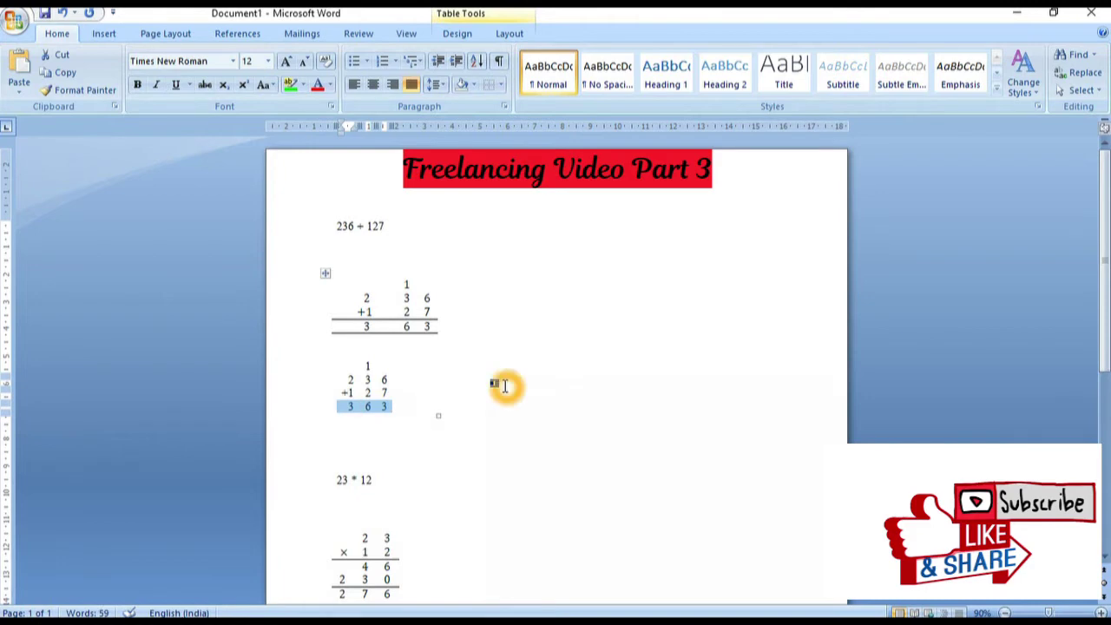
pyautogui.click(500, 84)
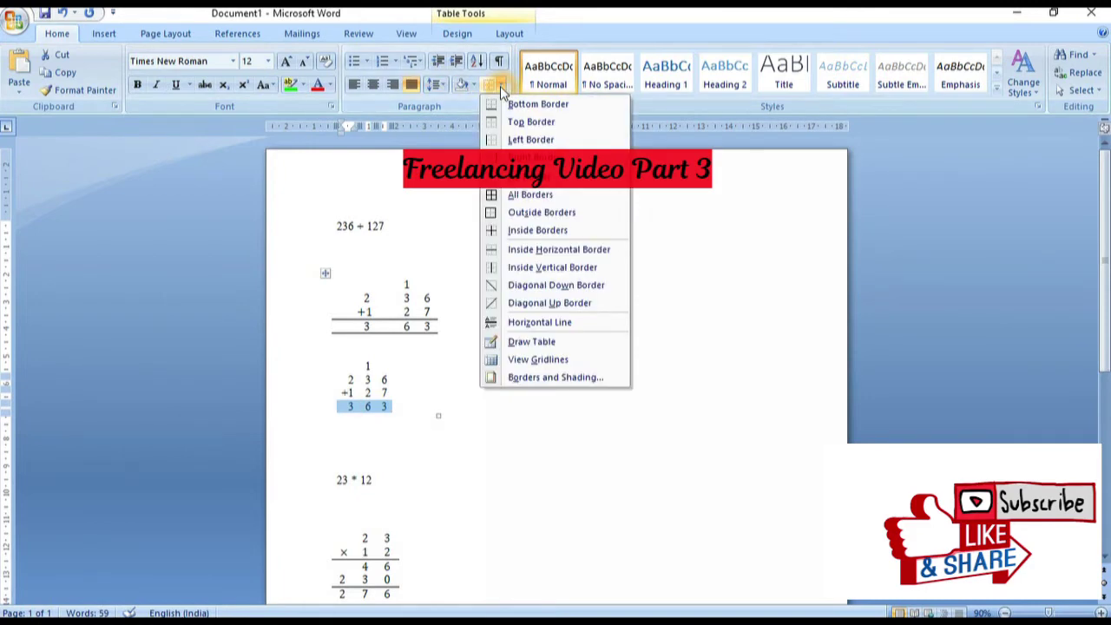
pyautogui.click(541, 125)
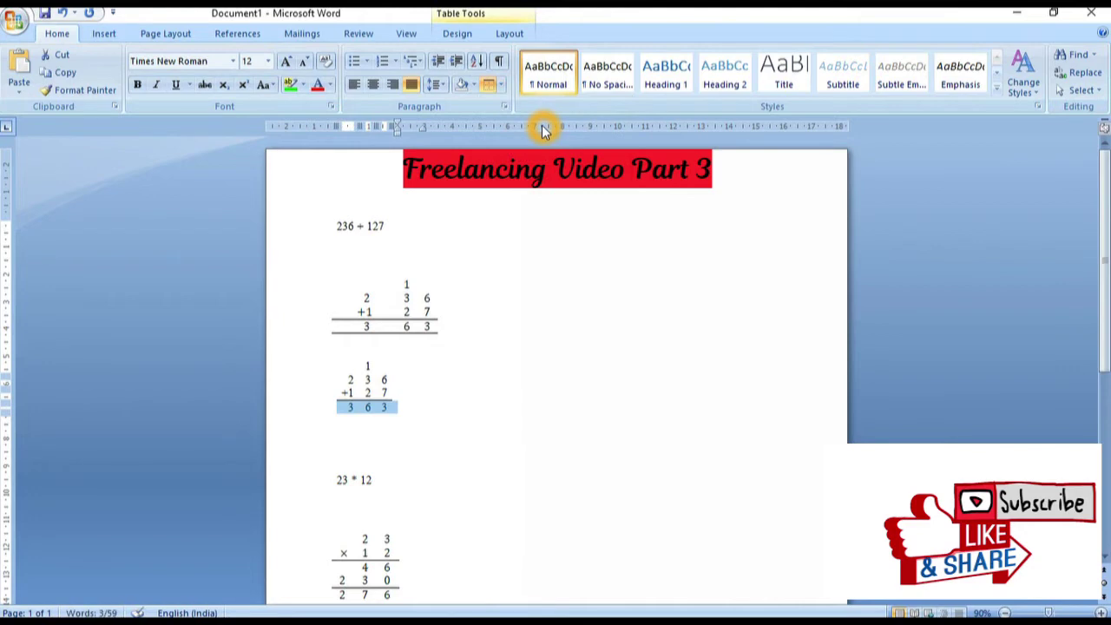
pyautogui.click(501, 86)
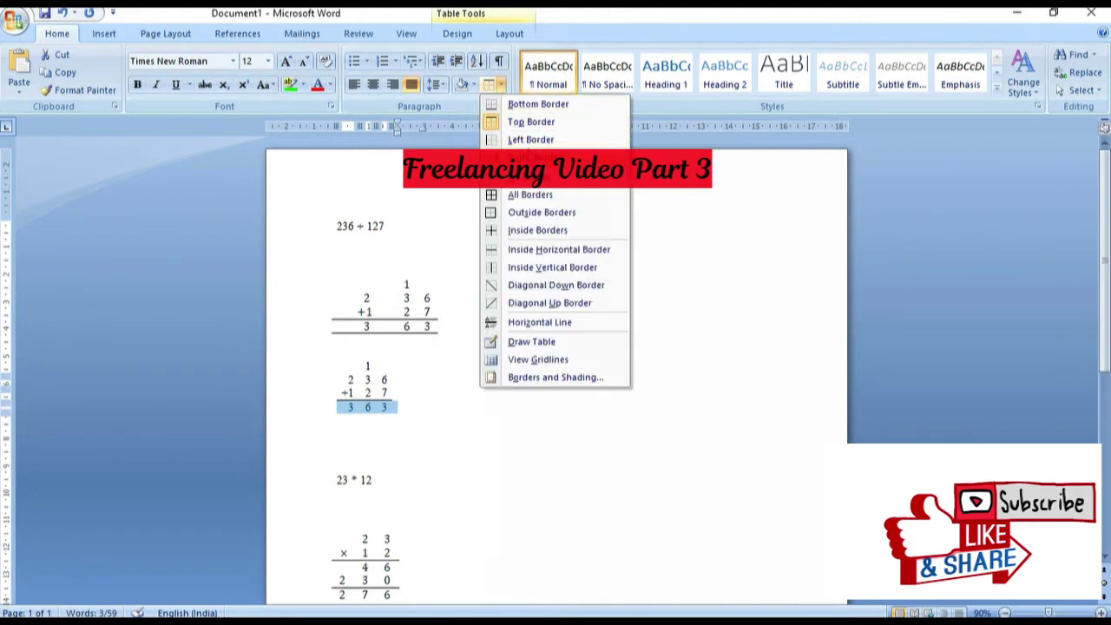
pyautogui.click(537, 105)
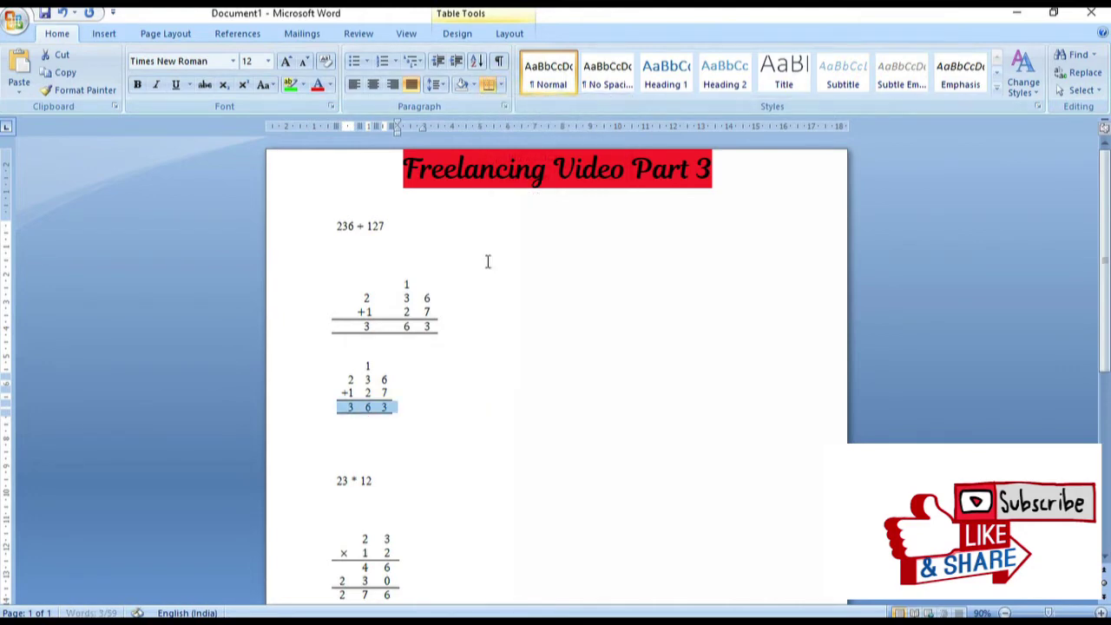
pyautogui.click(469, 347)
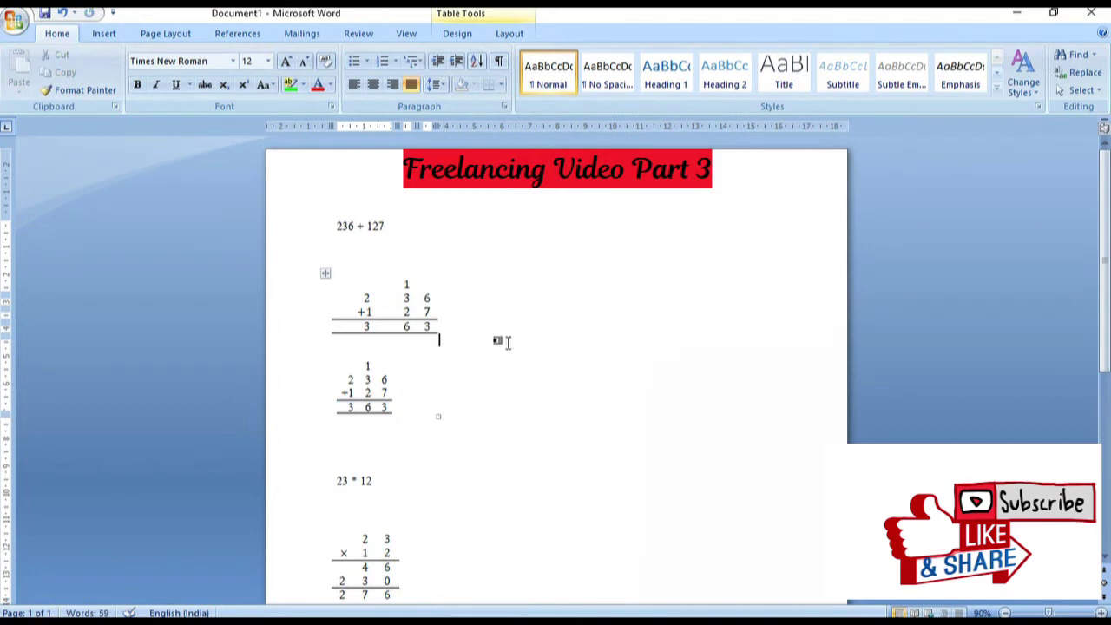
pyautogui.moveTo(376, 414)
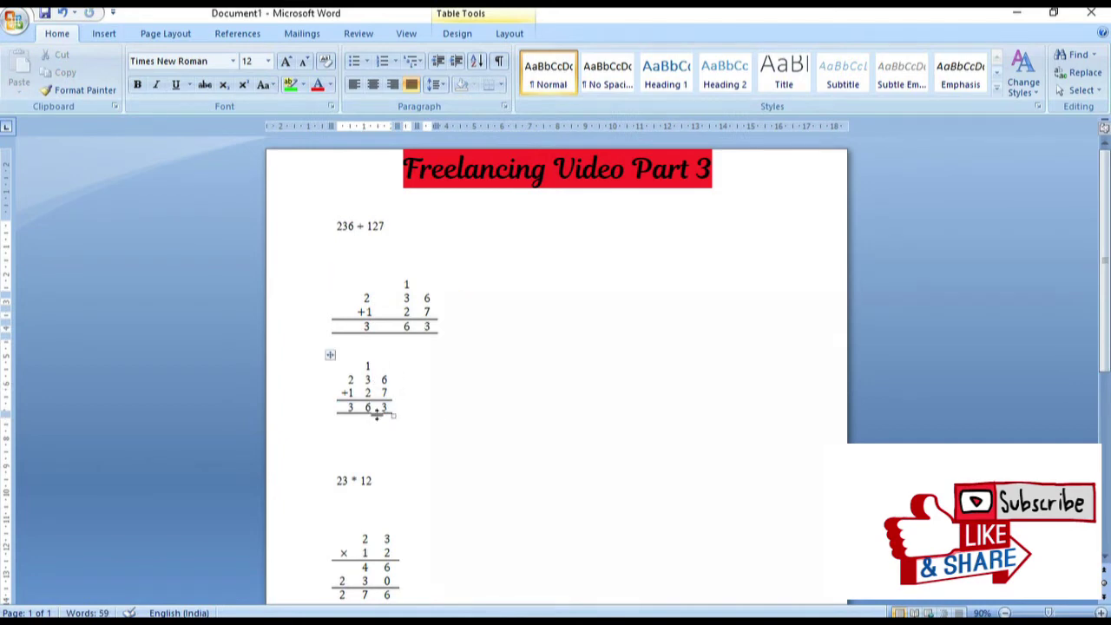
pyautogui.scroll(-3, 388, 417)
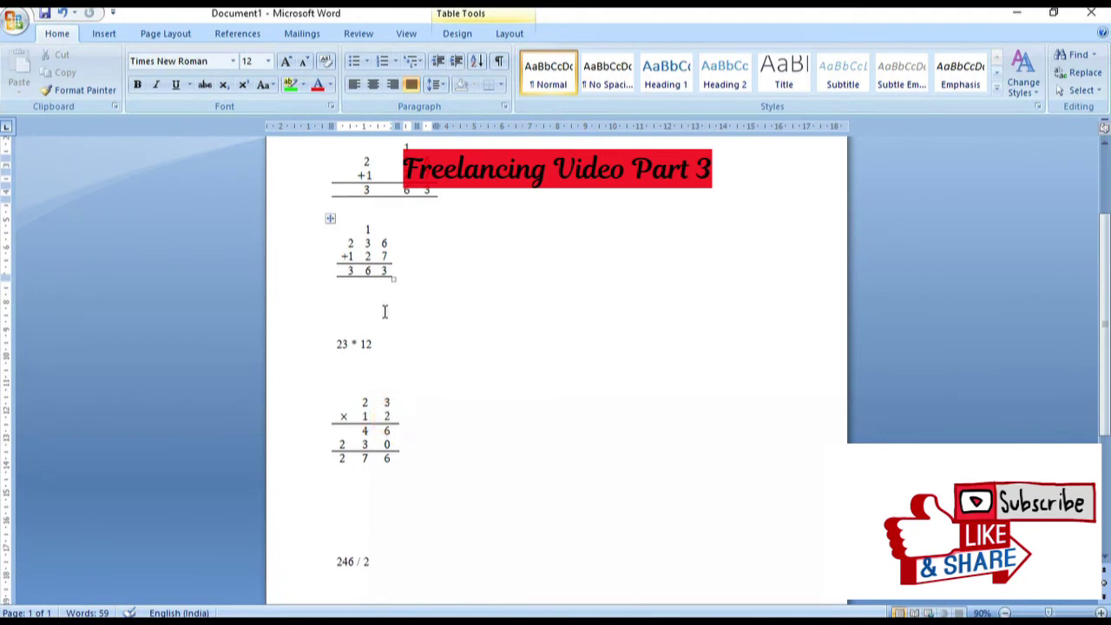
pyautogui.click(422, 342)
pyautogui.click(325, 392)
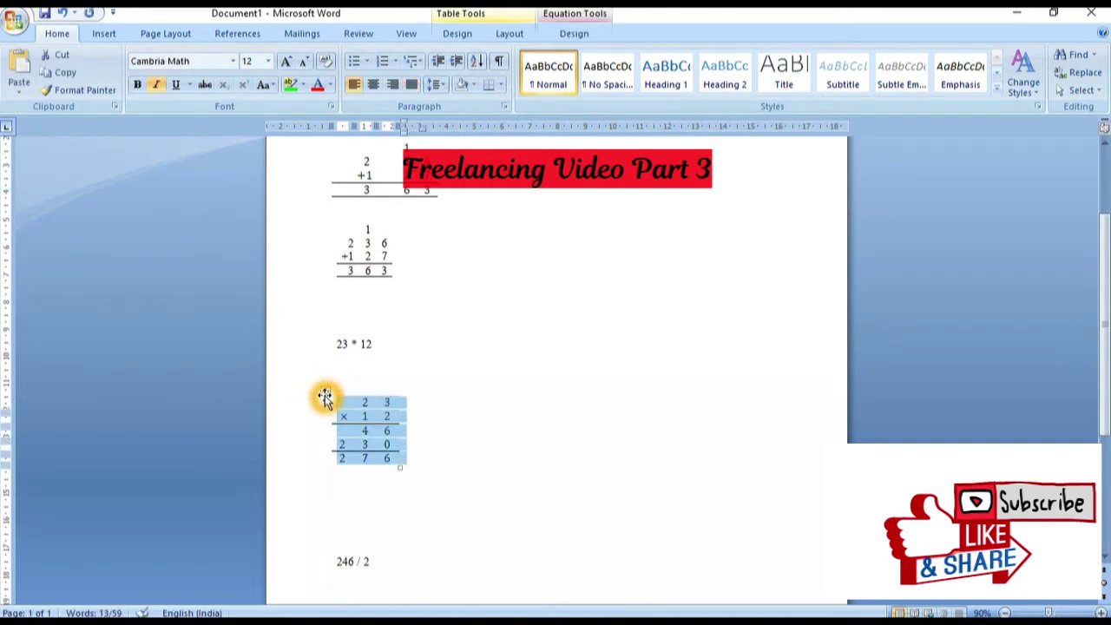
pyautogui.click(501, 84)
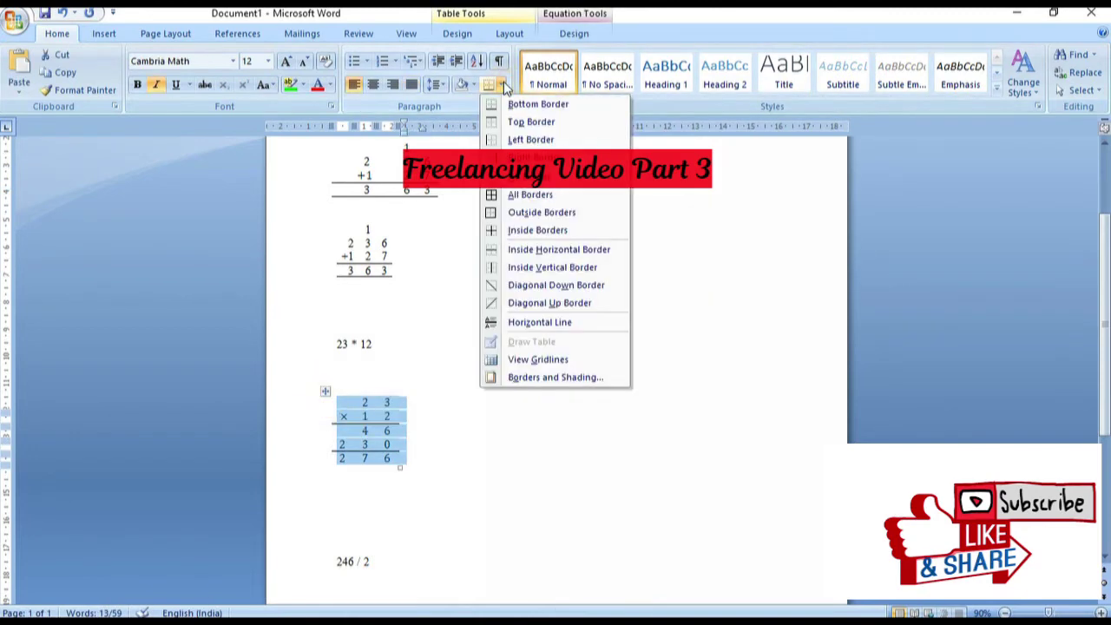
pyautogui.click(519, 194)
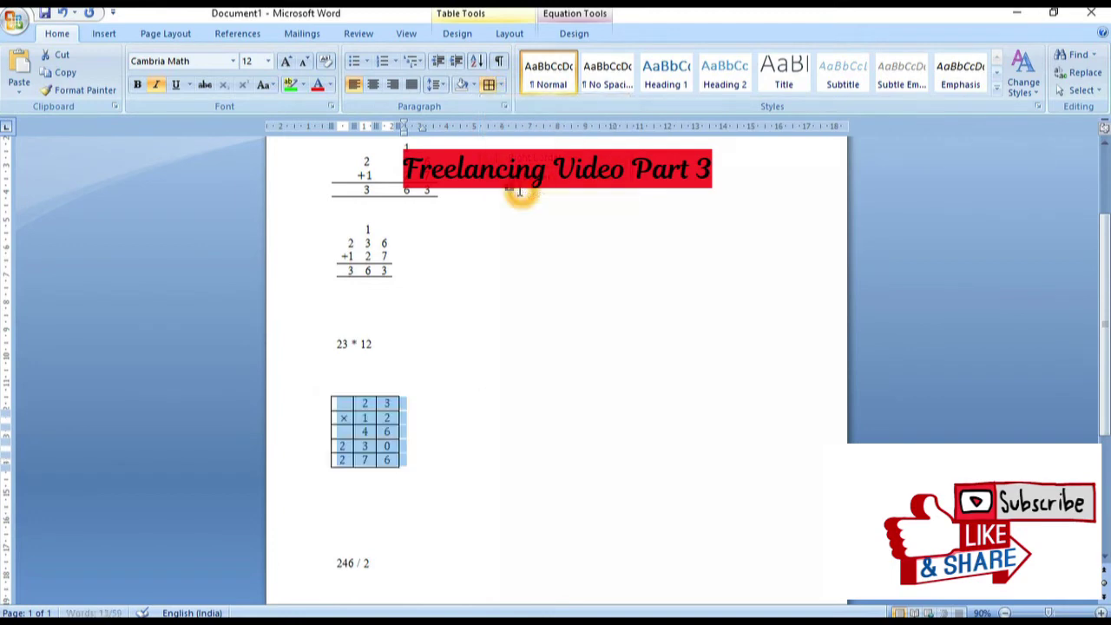
pyautogui.click(491, 386)
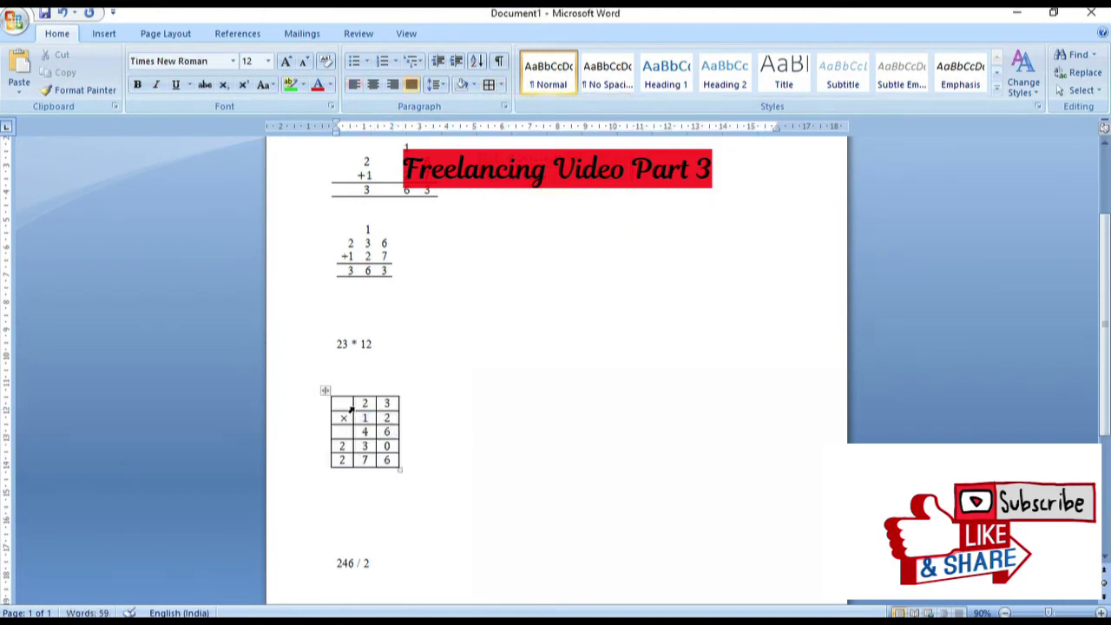
pyautogui.click(343, 407)
pyautogui.click(343, 418)
pyautogui.write('×')
pyautogui.click(490, 422)
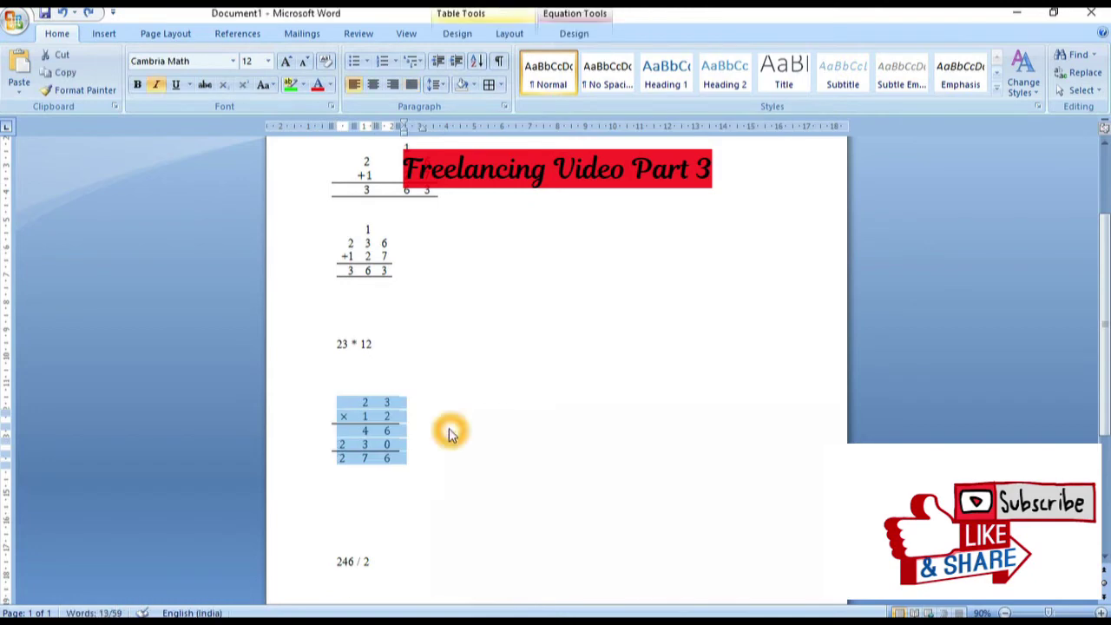
pyautogui.click(448, 428)
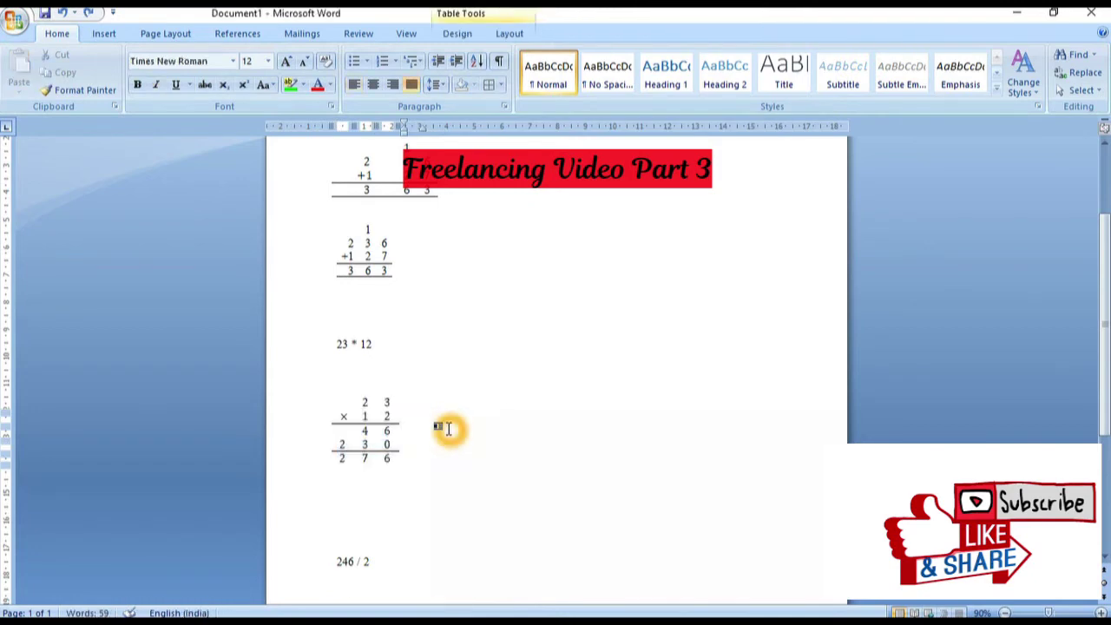
pyautogui.scroll(-5, 449, 428)
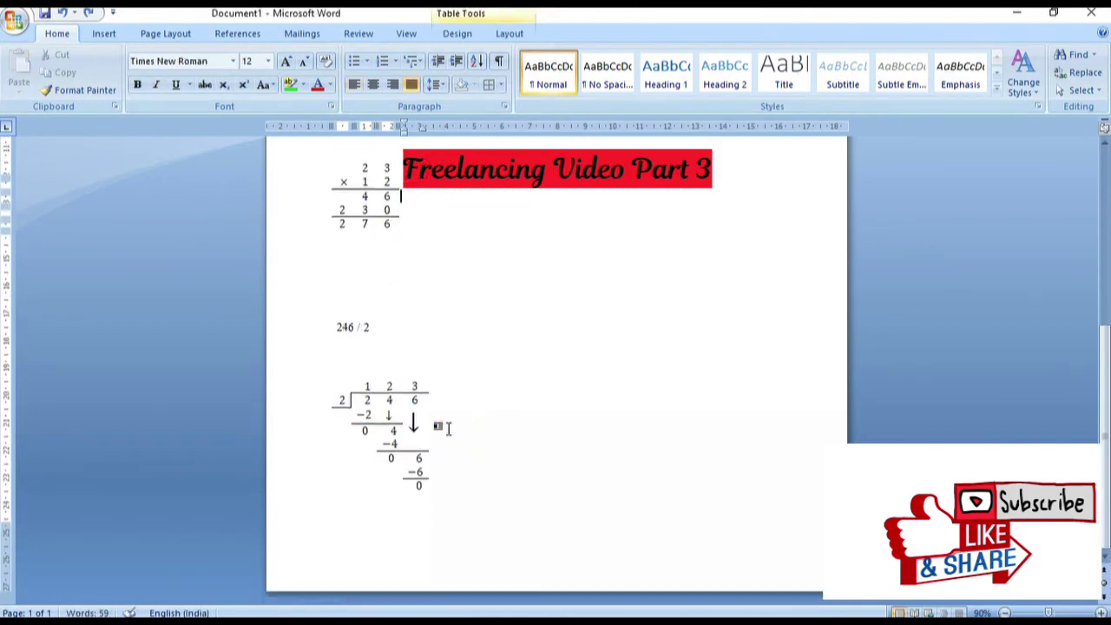
pyautogui.click(413, 422)
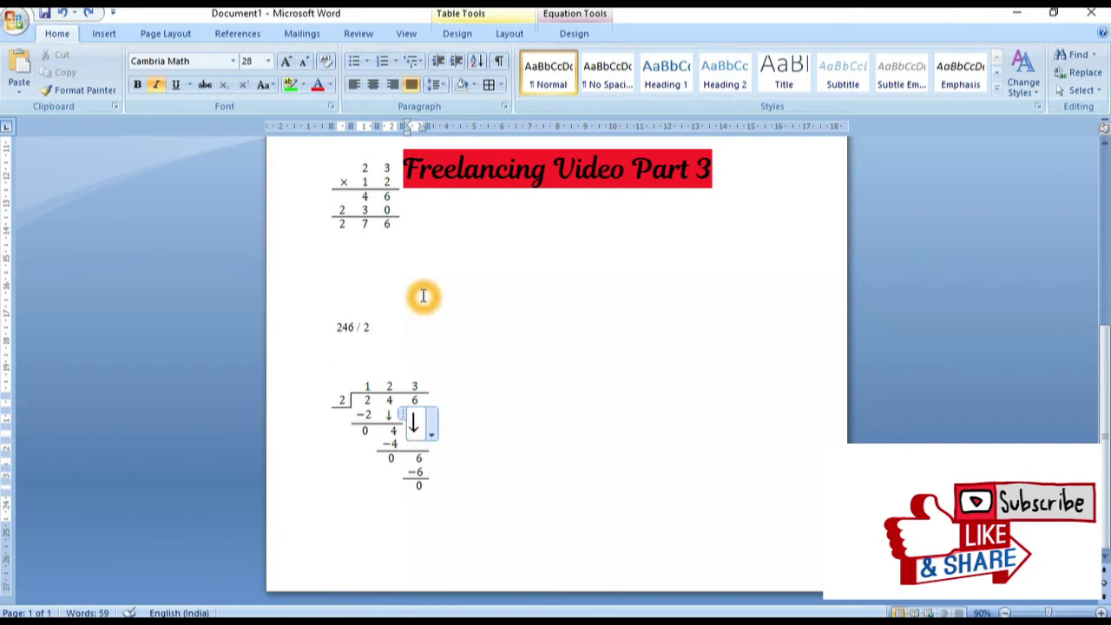
pyautogui.scroll(4, 460, 359)
pyautogui.scroll(2, 461, 359)
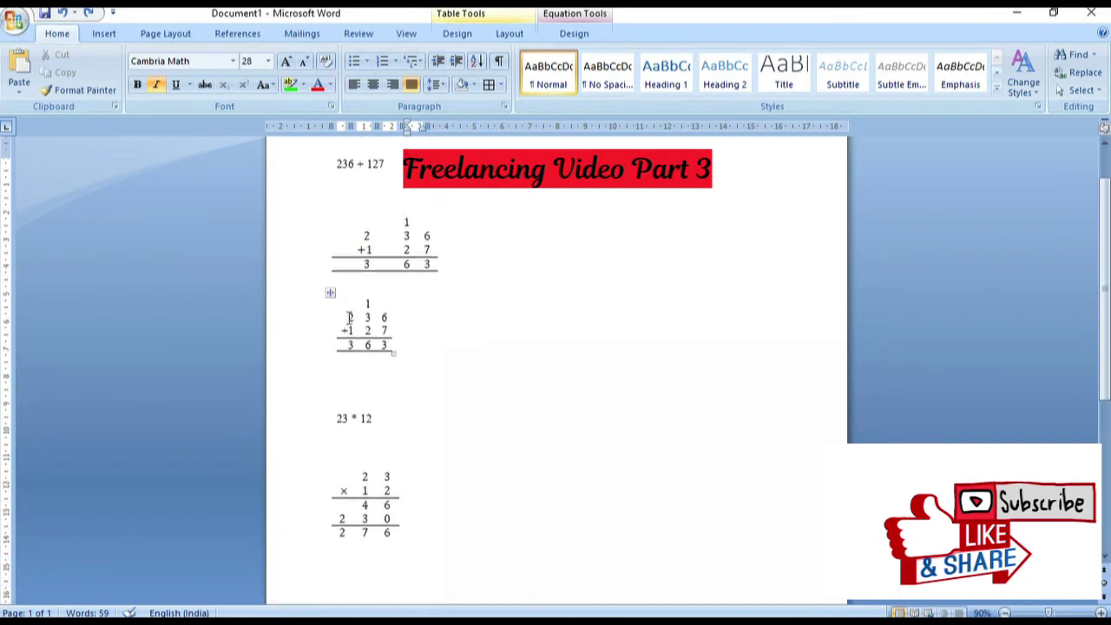
pyautogui.click(328, 293)
pyautogui.click(329, 294)
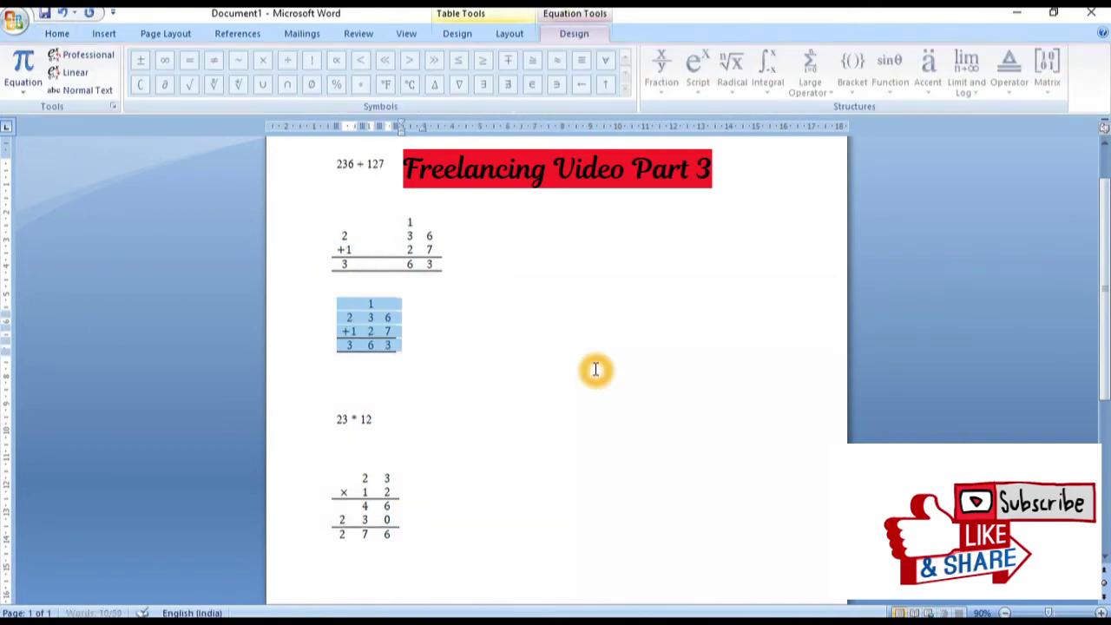
pyautogui.click(515, 354)
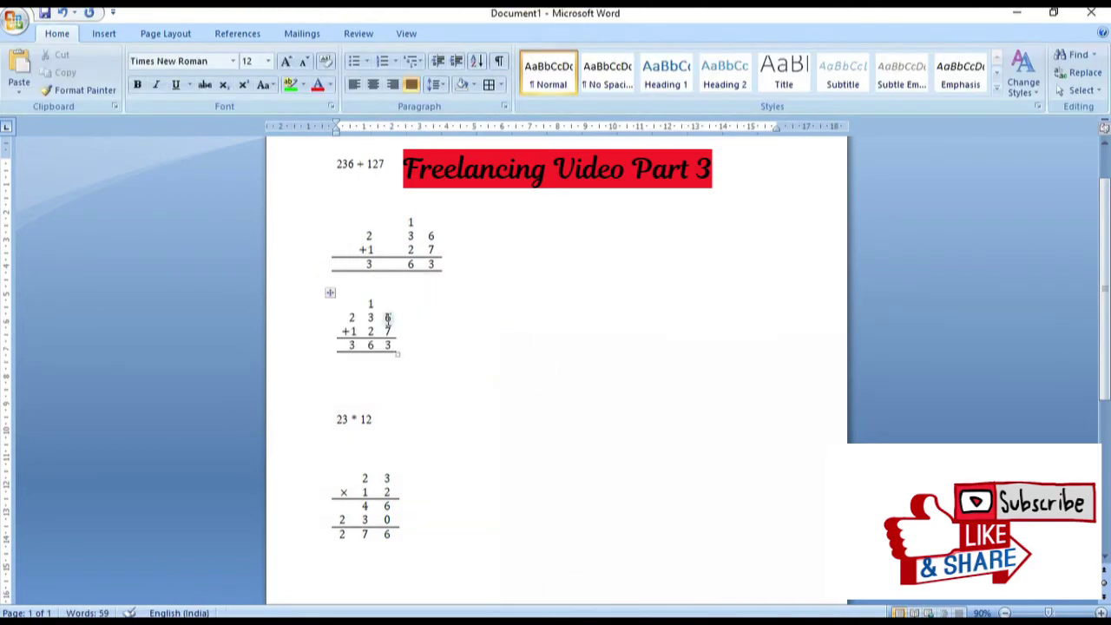
pyautogui.moveTo(368, 322); pyautogui.dragTo(352, 334)
pyautogui.click(370, 346)
pyautogui.click(370, 349)
pyautogui.click(453, 408)
# - Place the caret in the empty cell left of −6 in the 246 / 2 division
pyautogui.scroll(-6, 422, 439)
pyautogui.scroll(-2, 422, 439)
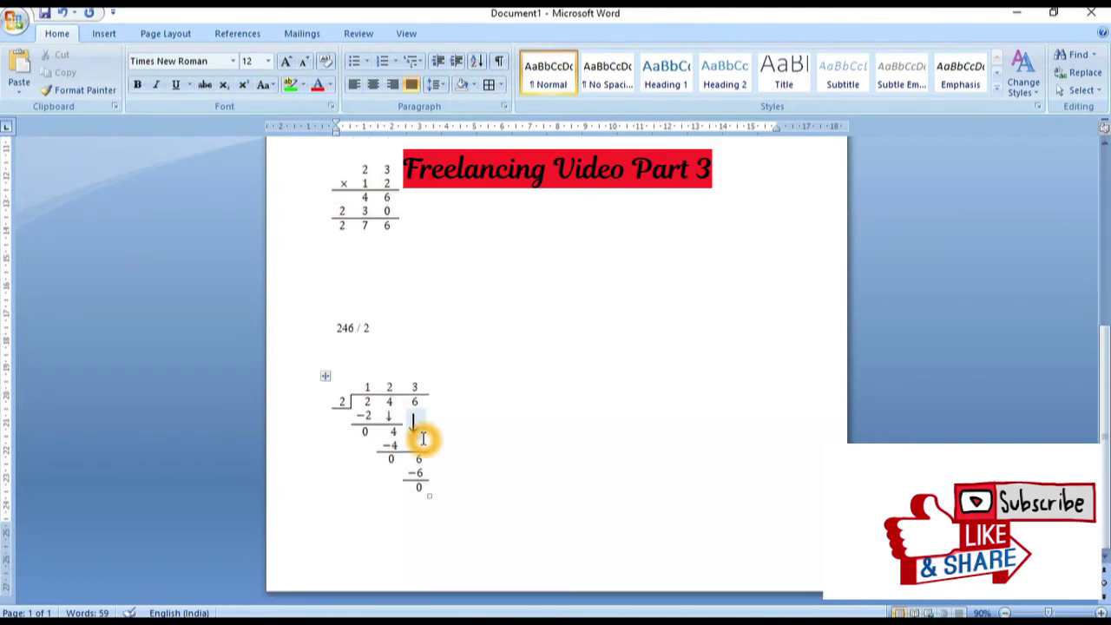
pyautogui.moveTo(390, 416); pyautogui.dragTo(402, 417)
pyautogui.click(412, 423)
pyautogui.click(428, 461)
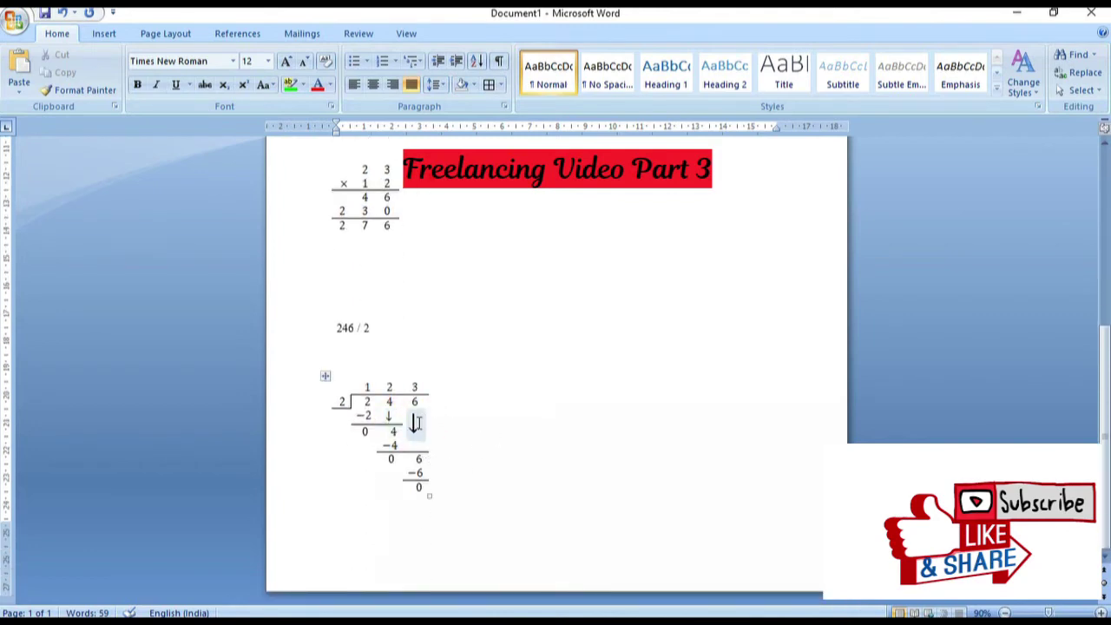
pyautogui.click(413, 423)
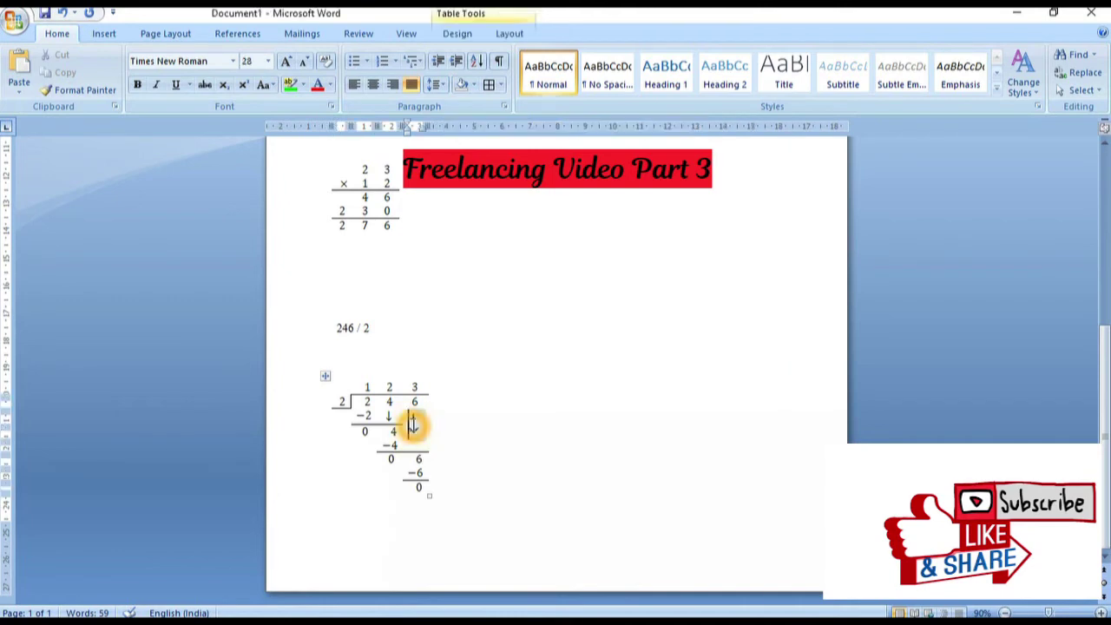
pyautogui.click(390, 417)
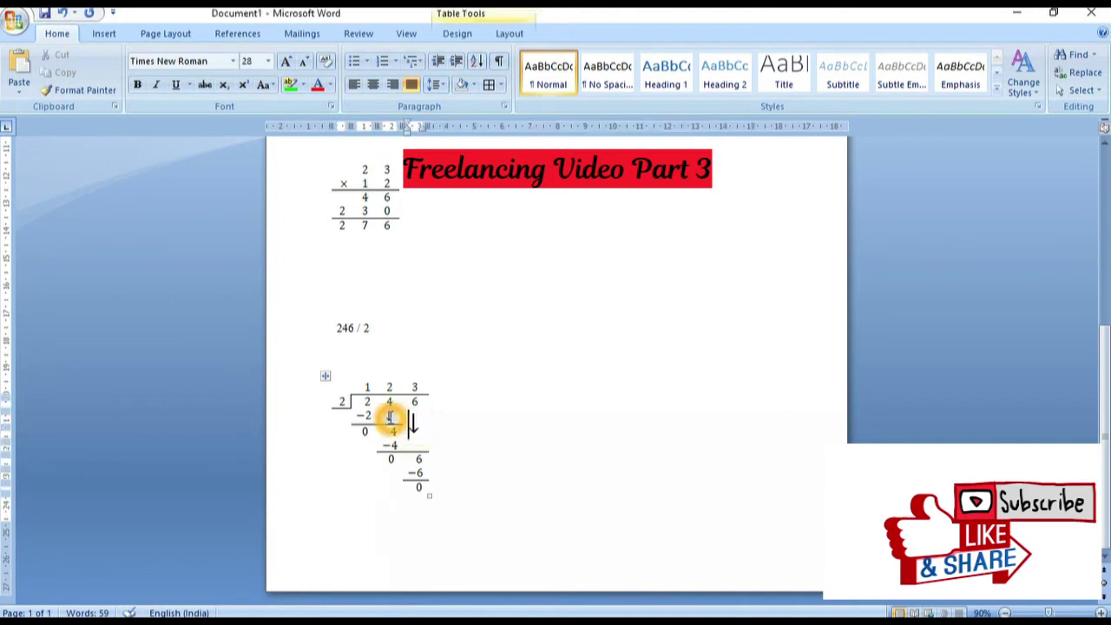
pyautogui.click(395, 471)
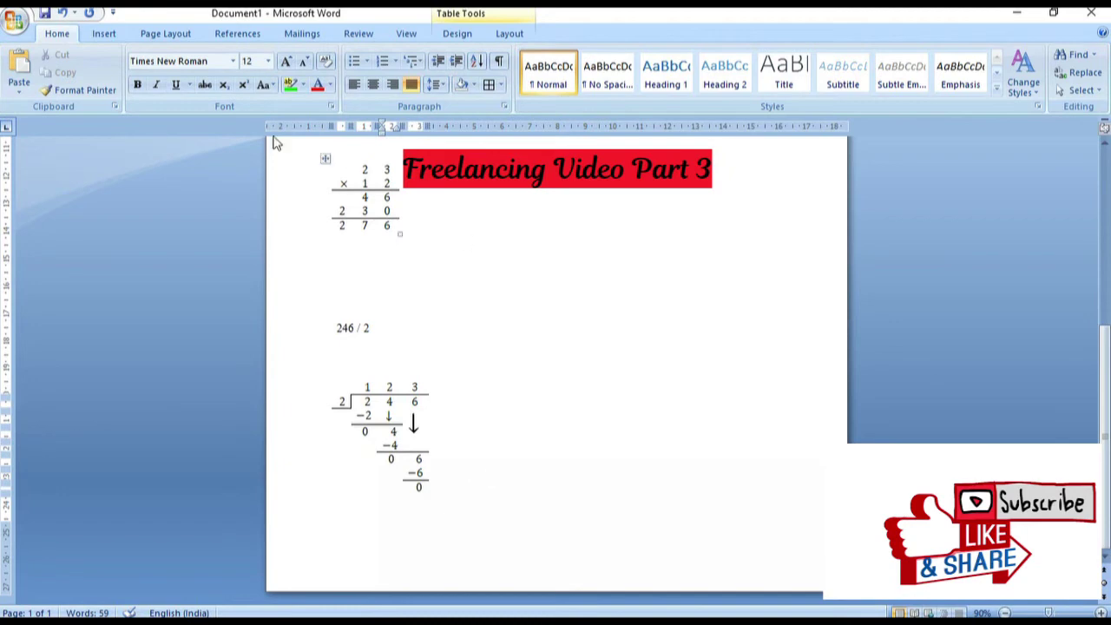
pyautogui.click(102, 36)
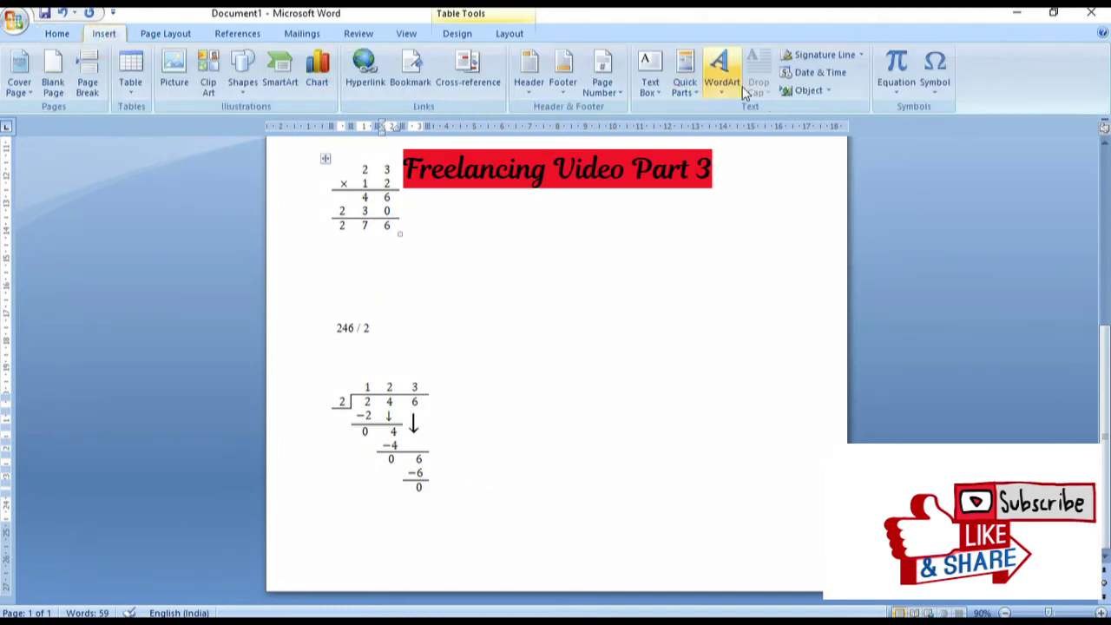
# - Insert an equation holding a ↓ arrow from the Arrows symbol set beside −6
pyautogui.click(934, 74)
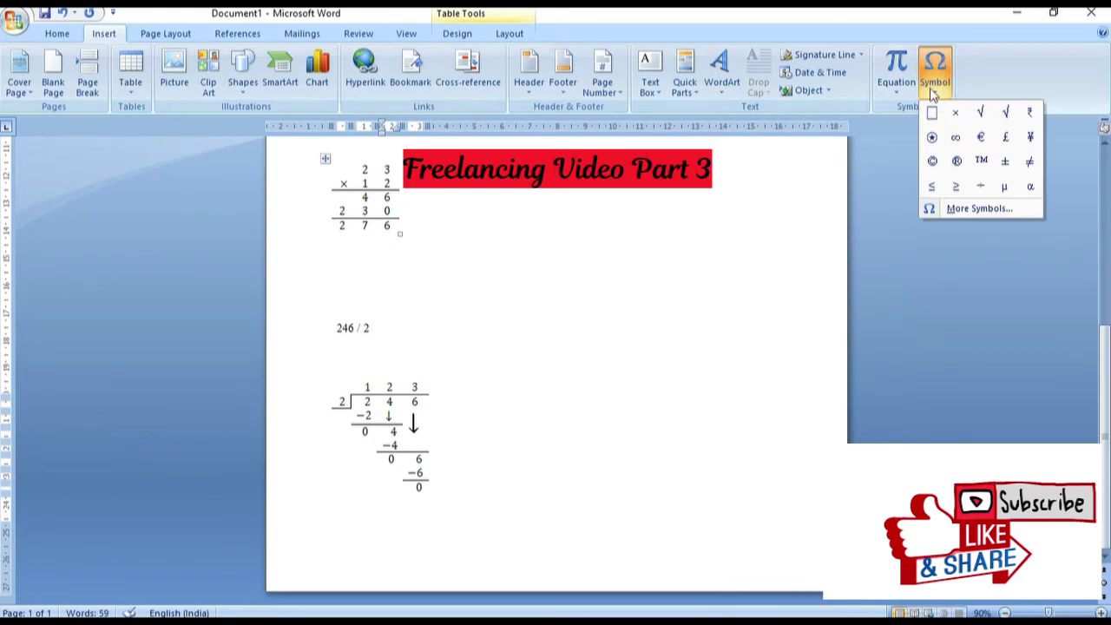
pyautogui.click(907, 78)
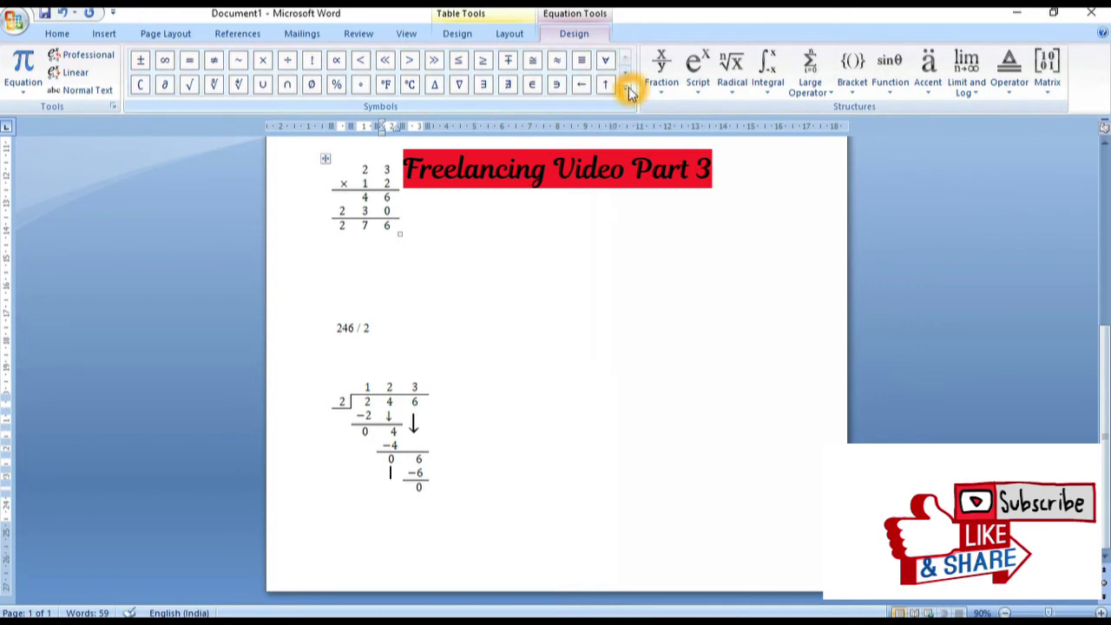
pyautogui.click(626, 90)
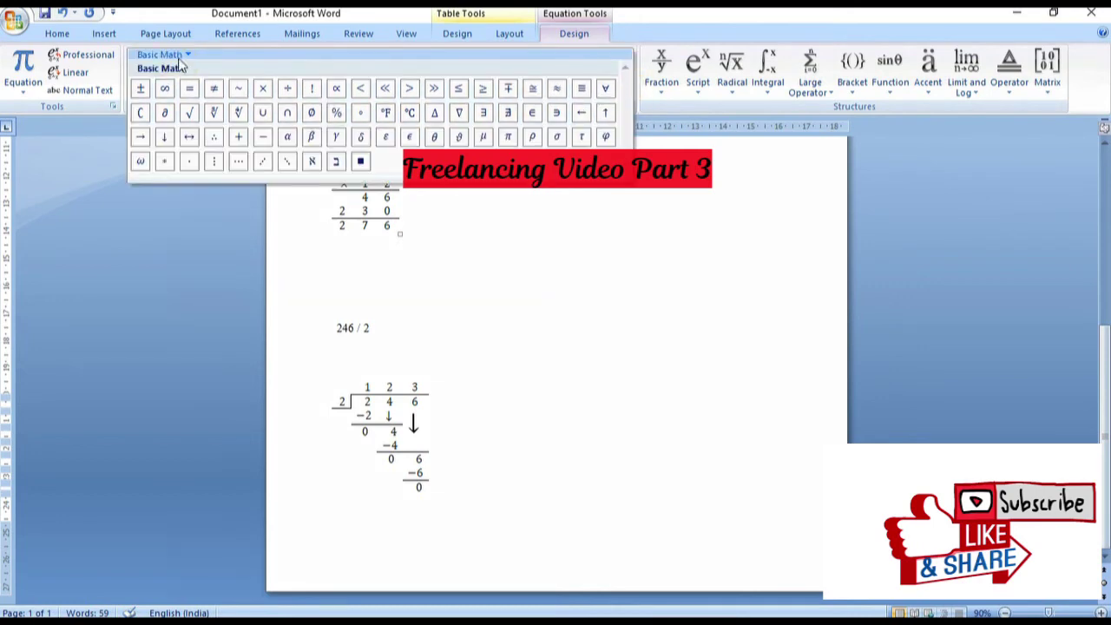
pyautogui.click(178, 54)
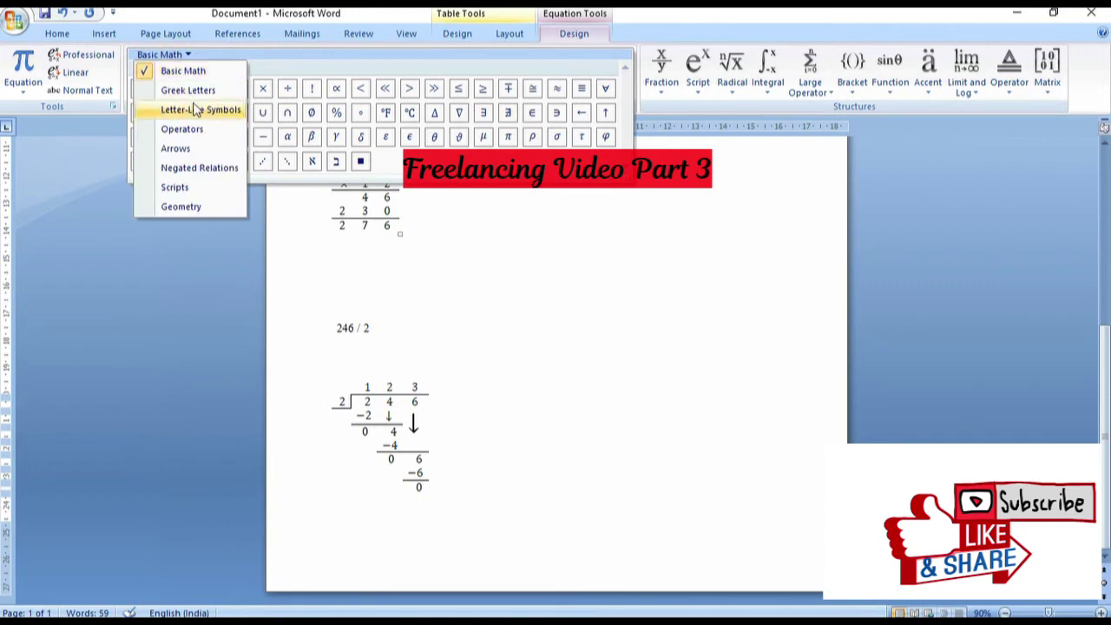
pyautogui.click(198, 149)
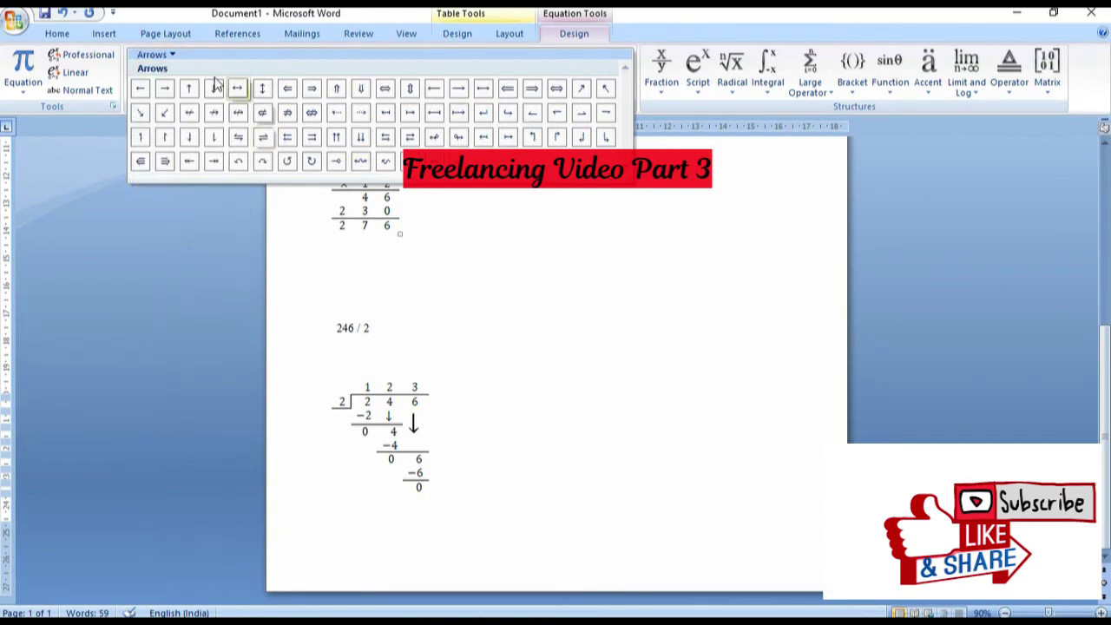
pyautogui.click(213, 88)
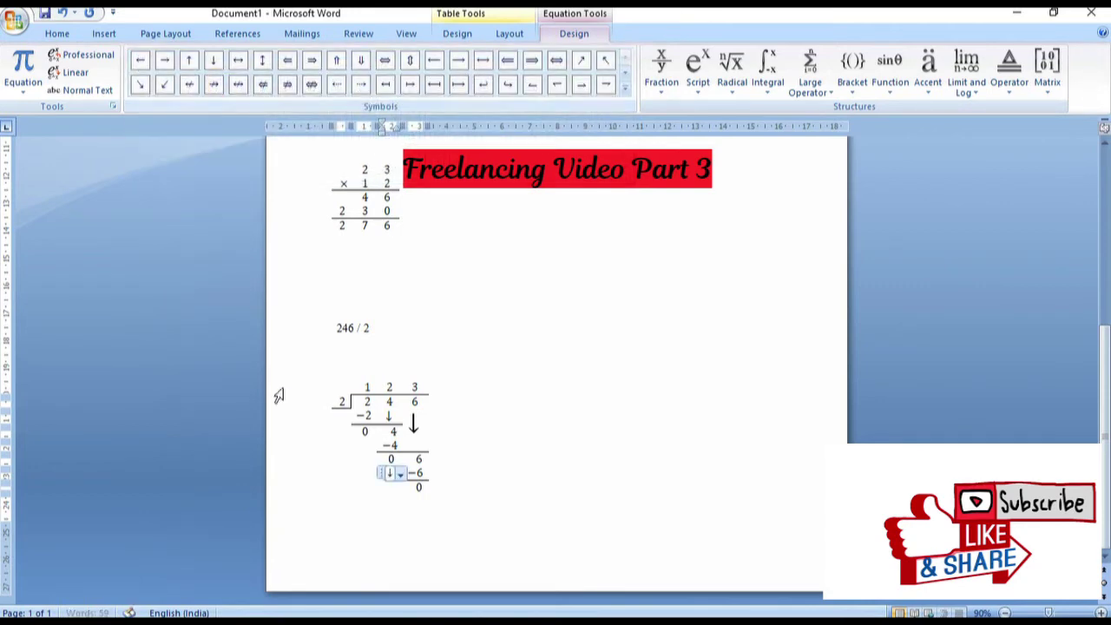
pyautogui.click(354, 462)
pyautogui.click(385, 475)
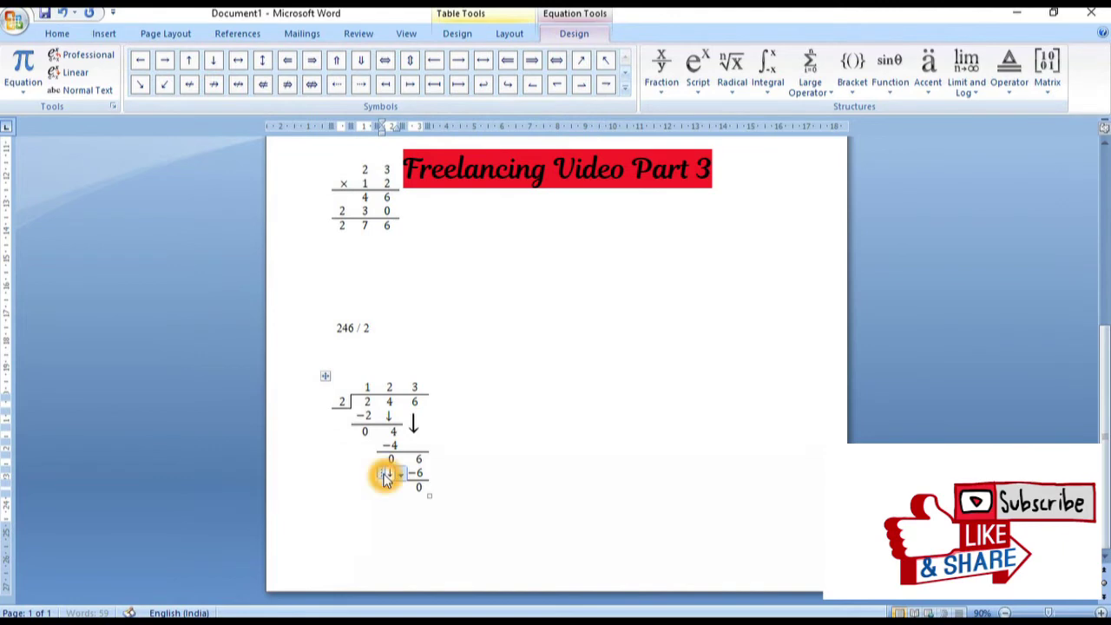
pyautogui.click(506, 526)
# - Grow the down arrow beside −6 four times, then undo twice
pyautogui.click(531, 532)
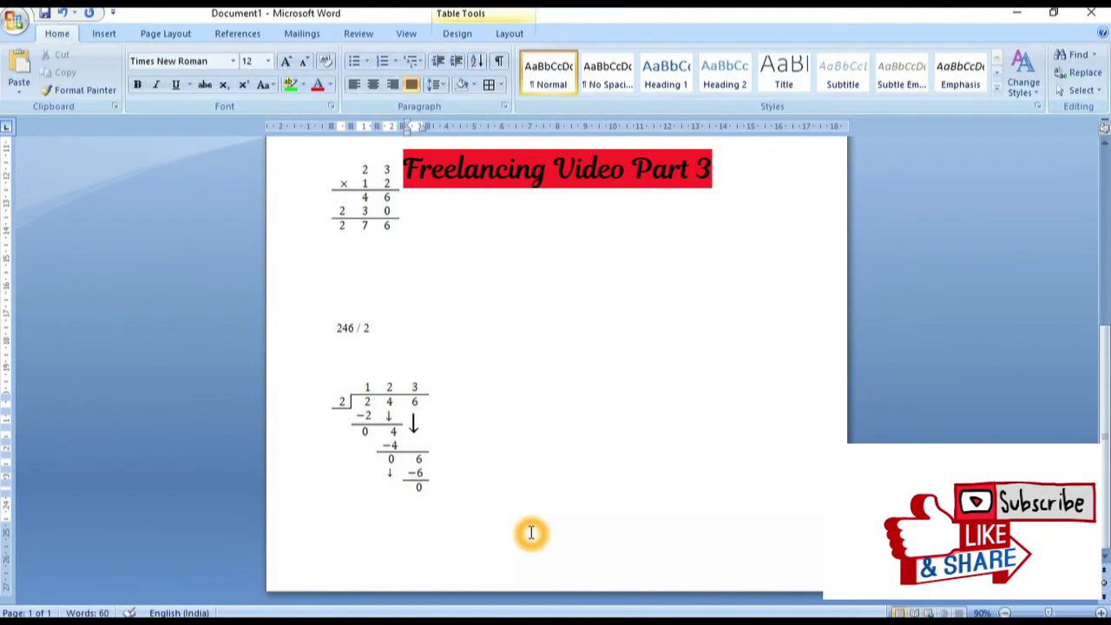
pyautogui.press('Left')
pyautogui.press('Left')
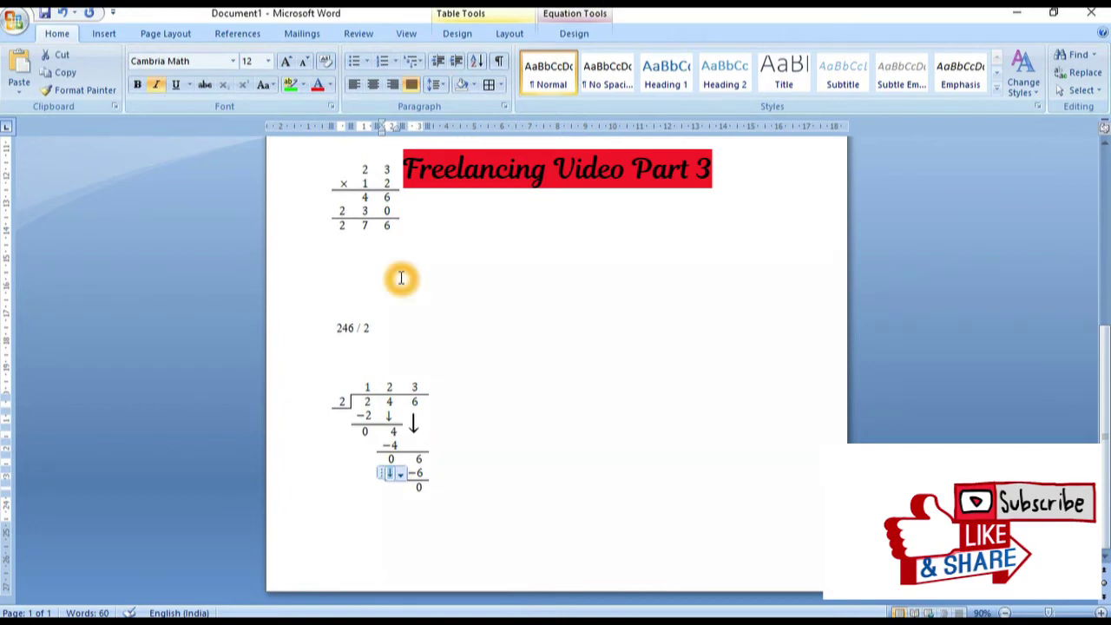
pyautogui.click(287, 62)
pyautogui.click(287, 62)
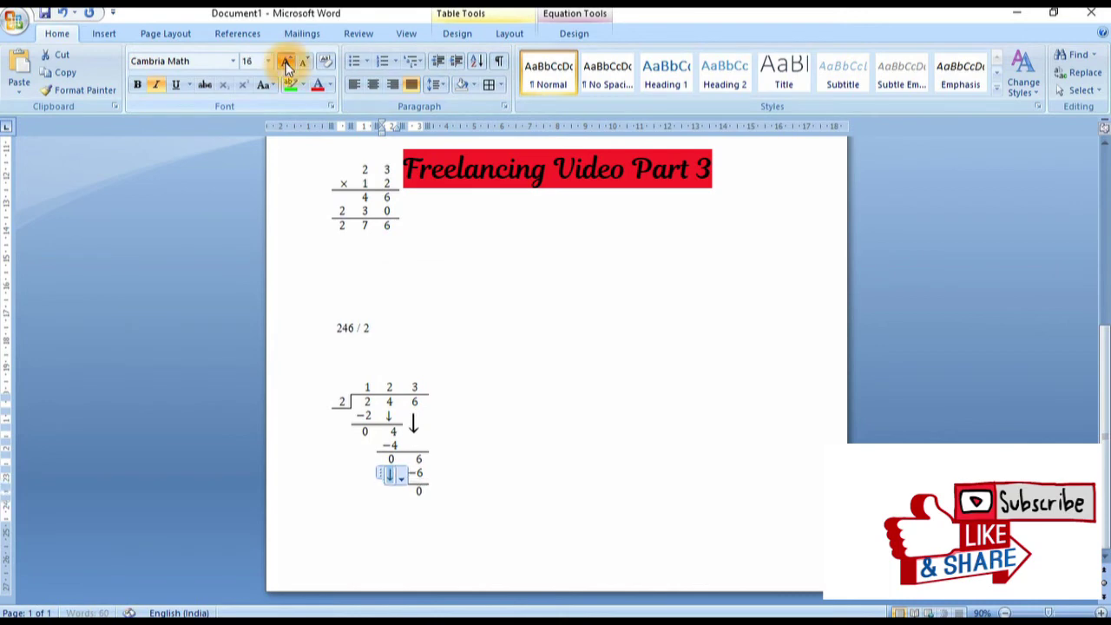
pyautogui.click(287, 62)
pyautogui.click(287, 63)
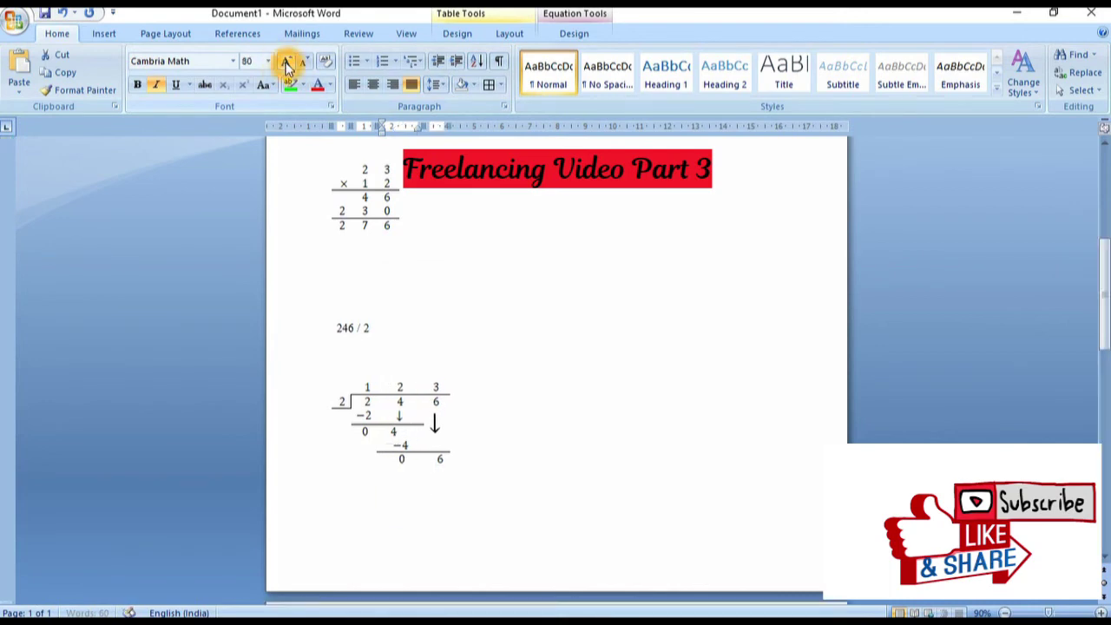
pyautogui.hotkey('ctrl', 'z')
pyautogui.hotkey('ctrl', 'z')
pyautogui.hotkey('ctrl', 'z')
pyautogui.hotkey('ctrl', 'z')
pyautogui.hotkey('ctrl', 'z')
pyautogui.hotkey('ctrl', 'z')
pyautogui.hotkey('ctrl', 'z')
pyautogui.hotkey('ctrl', 'z')
pyautogui.hotkey('ctrl', 'z')
pyautogui.hotkey('ctrl', 'z')
pyautogui.hotkey('ctrl', 'z')
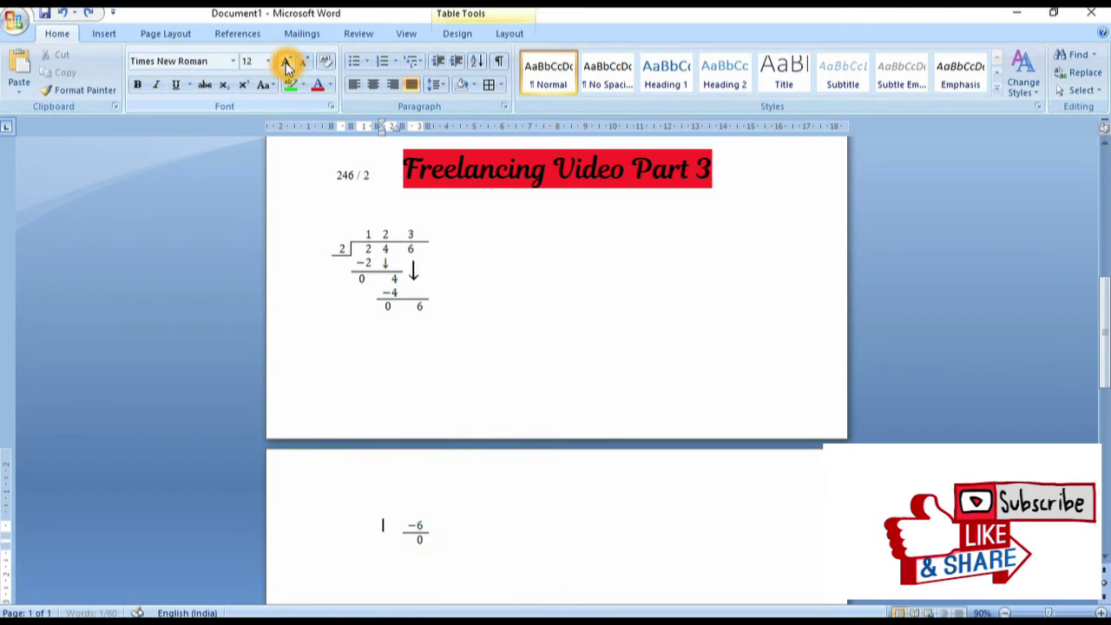
pyautogui.hotkey('ctrl', 'z')
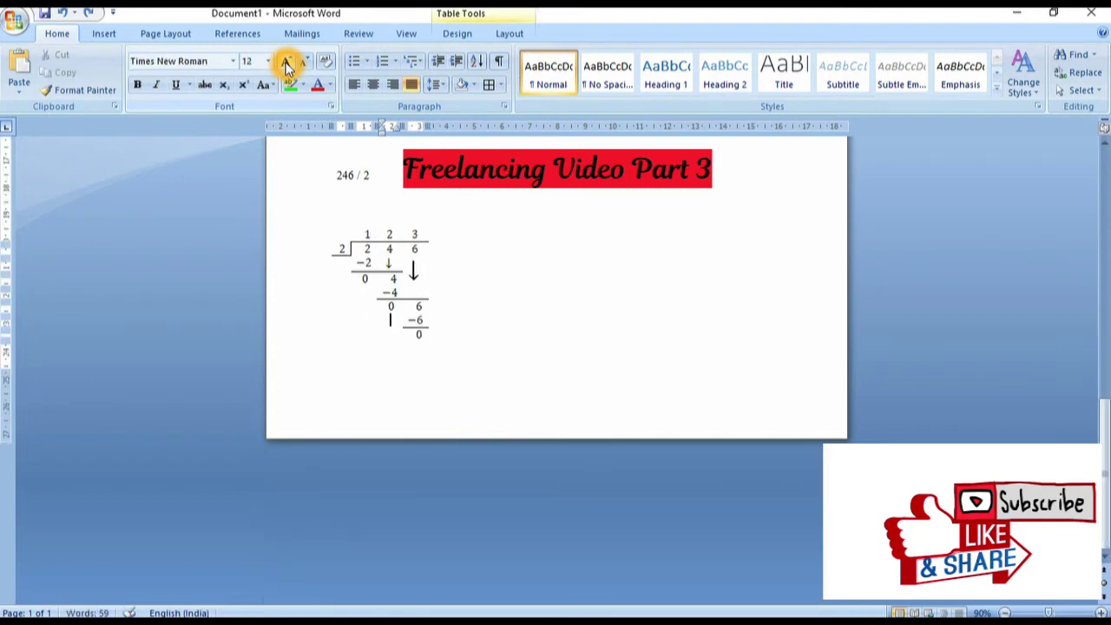
pyautogui.click(561, 325)
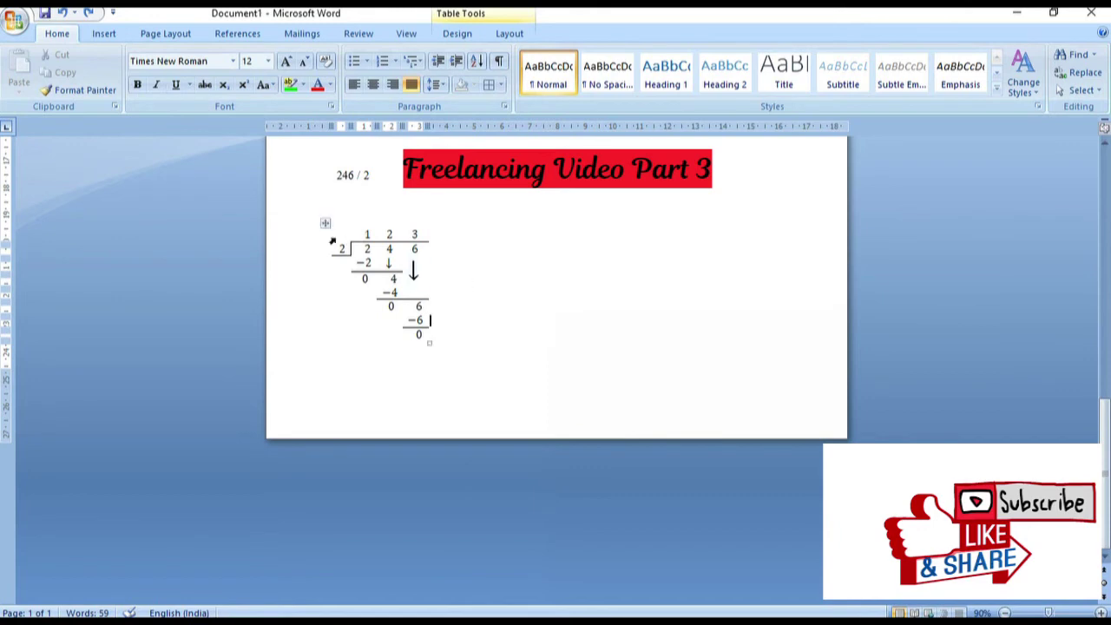
pyautogui.moveTo(339, 264)
pyautogui.click(332, 252)
pyautogui.click(350, 254)
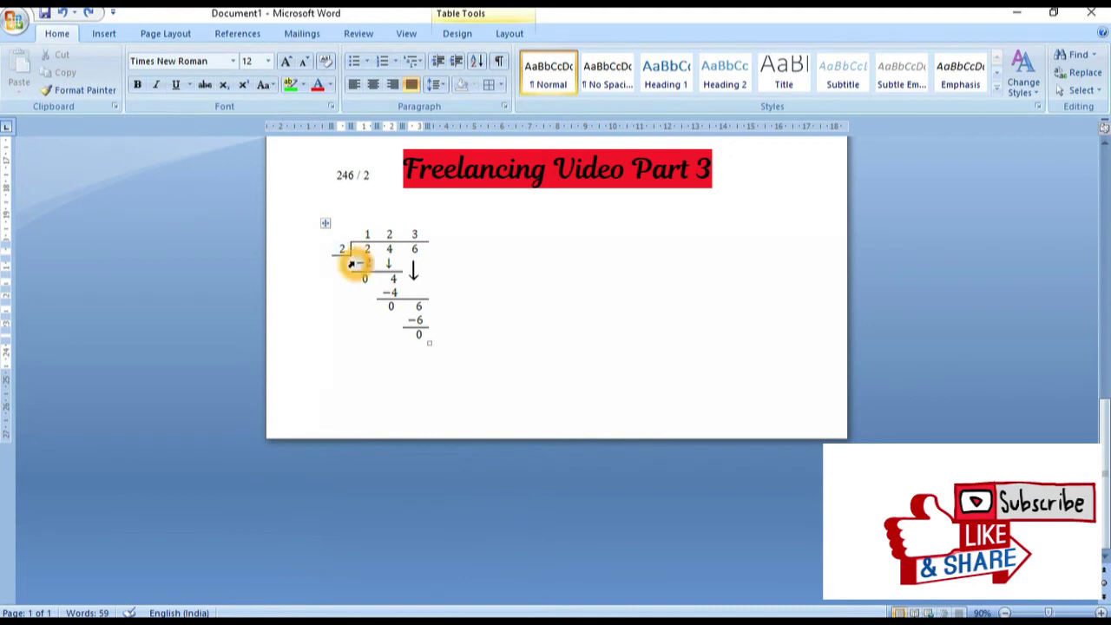
pyautogui.click(326, 223)
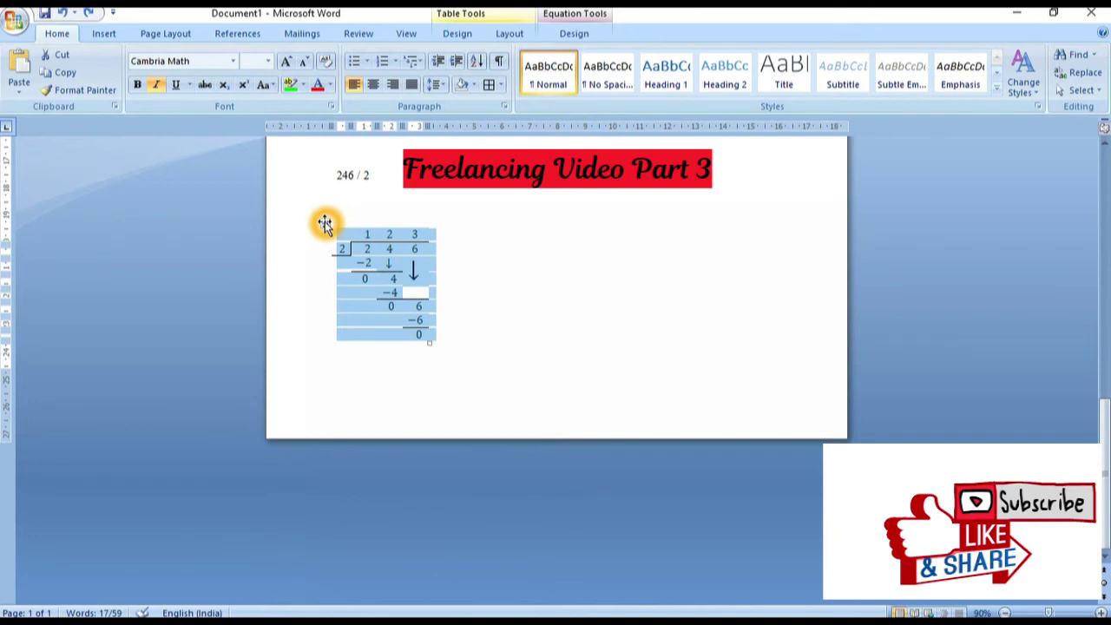
pyautogui.click(559, 268)
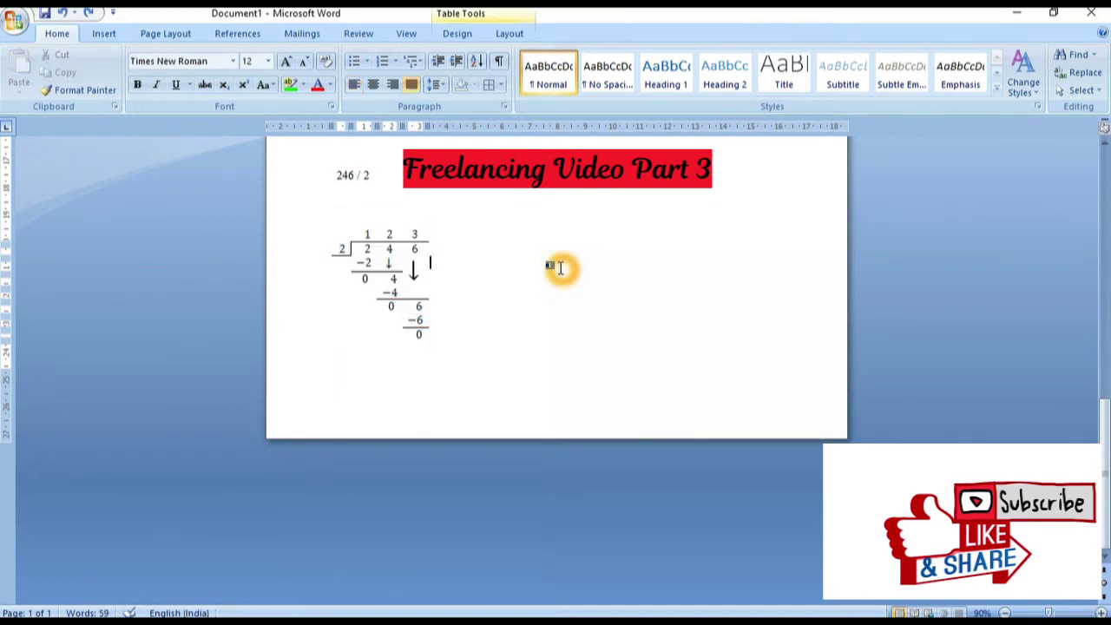
# - Add an equation 56/23 + 23 = 76 with a stacked fraction below the addition
pyautogui.scroll(5, 560, 268)
pyautogui.scroll(1, 564, 265)
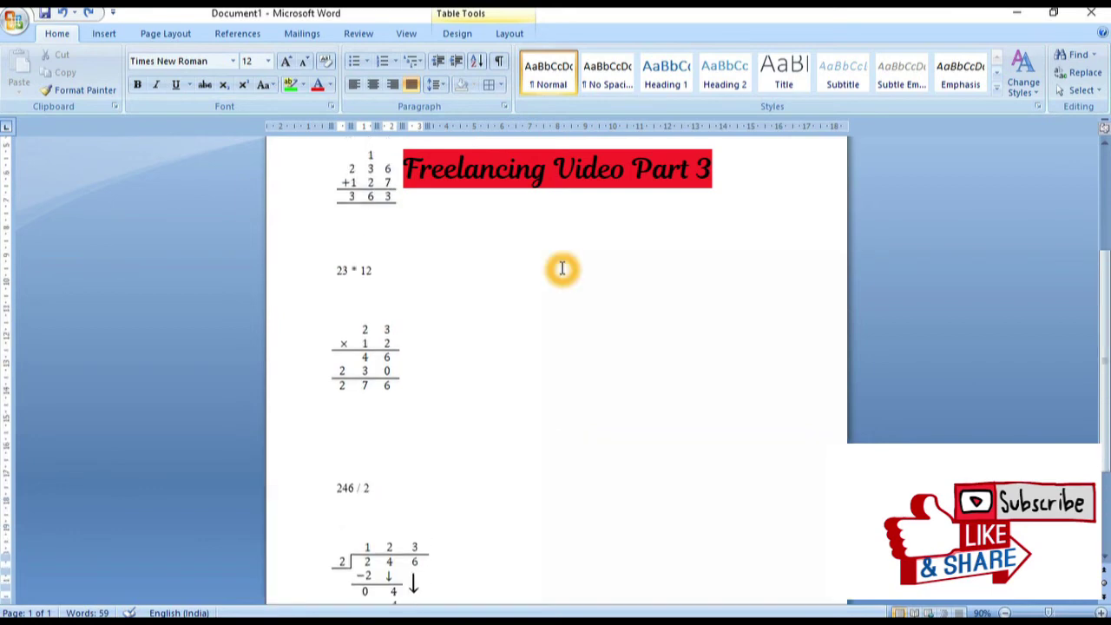
pyautogui.click(535, 228)
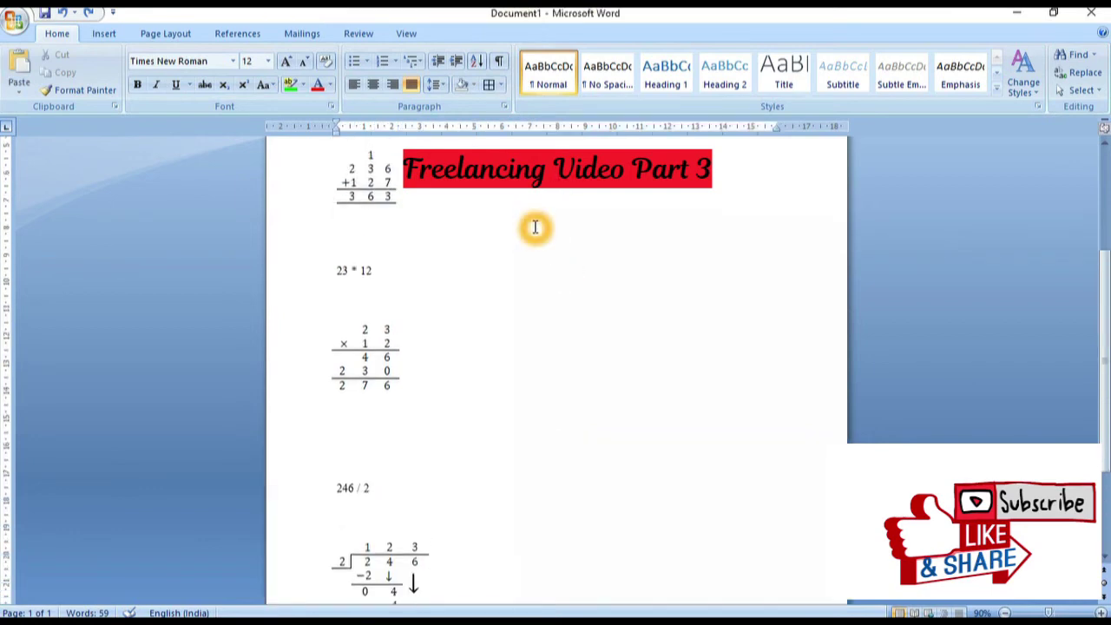
pyautogui.press('Return')
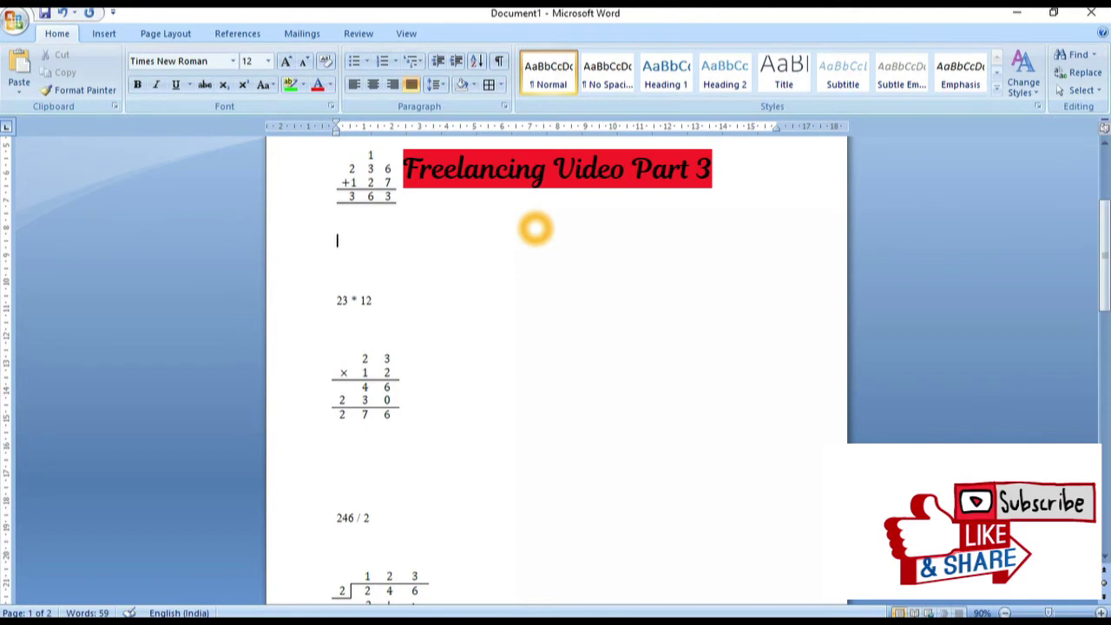
pyautogui.hotkey('alt', '=')
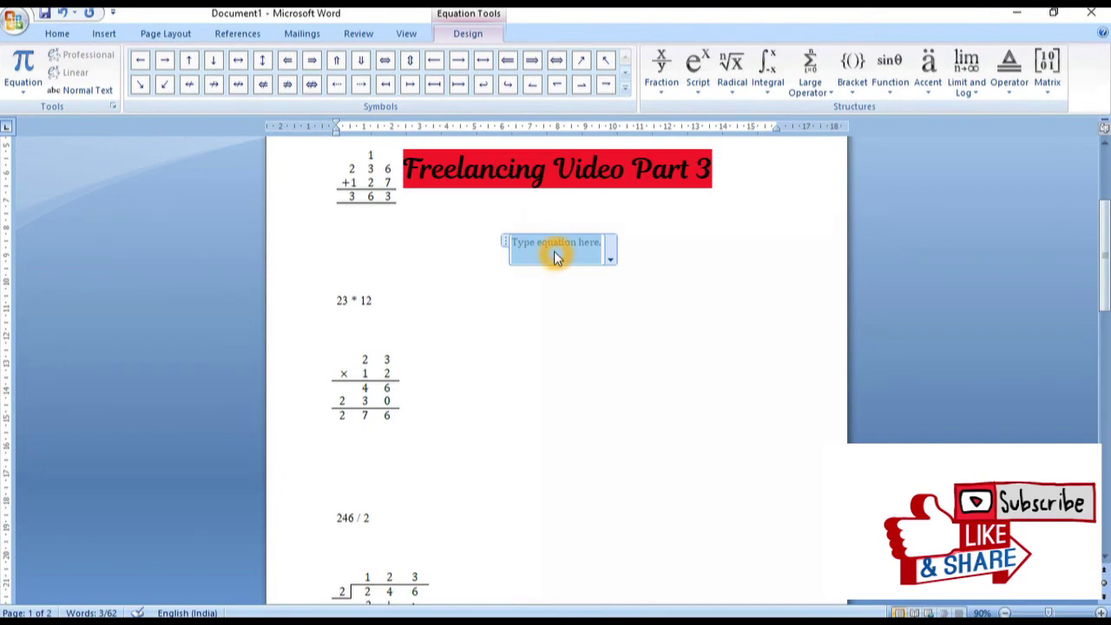
pyautogui.write('56')
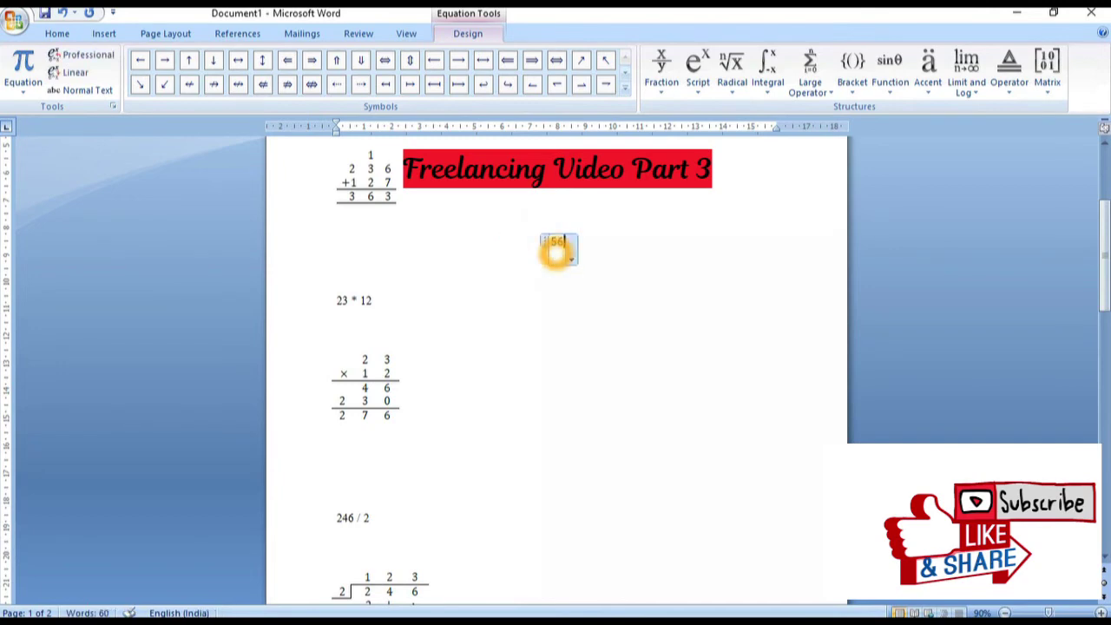
pyautogui.write('/')
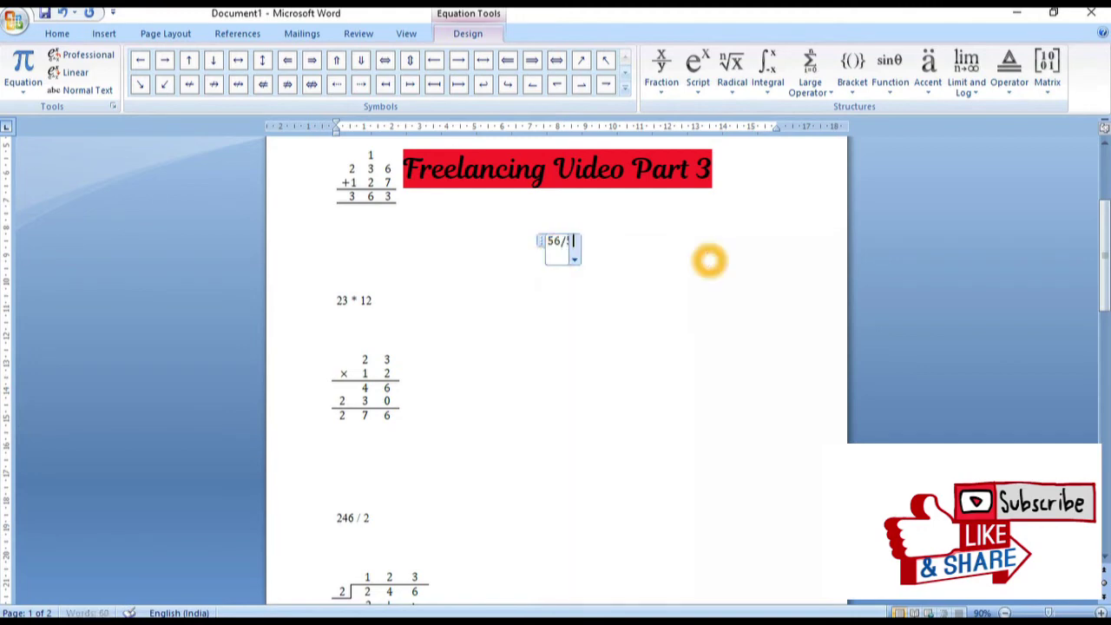
pyautogui.write('5')
pyautogui.press('BackSpace')
pyautogui.write('23')
pyautogui.press('space')
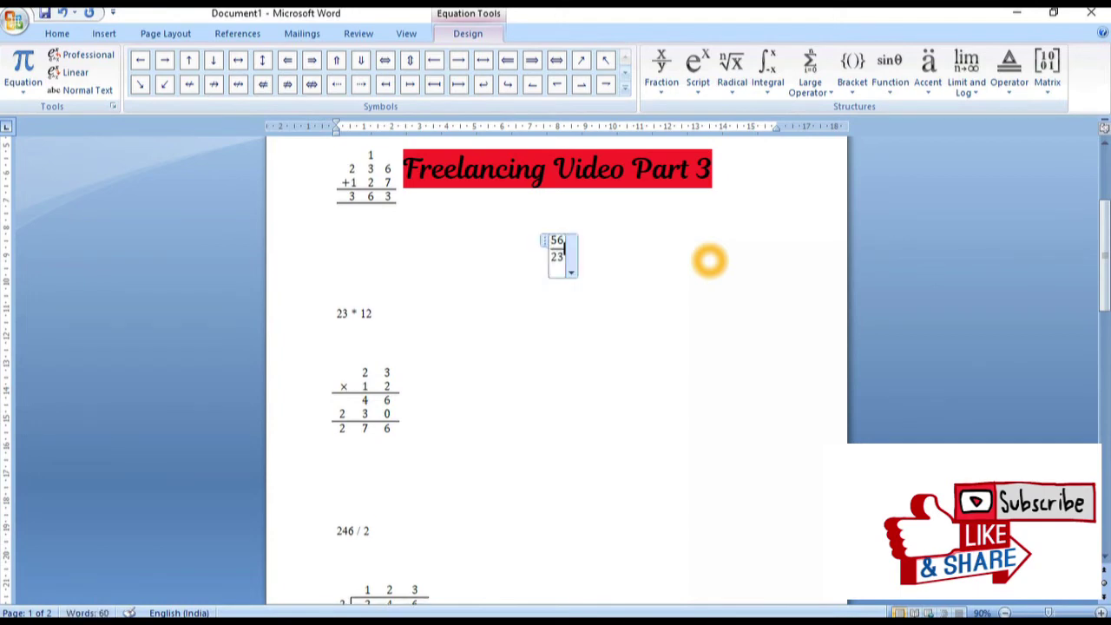
pyautogui.write('+ ')
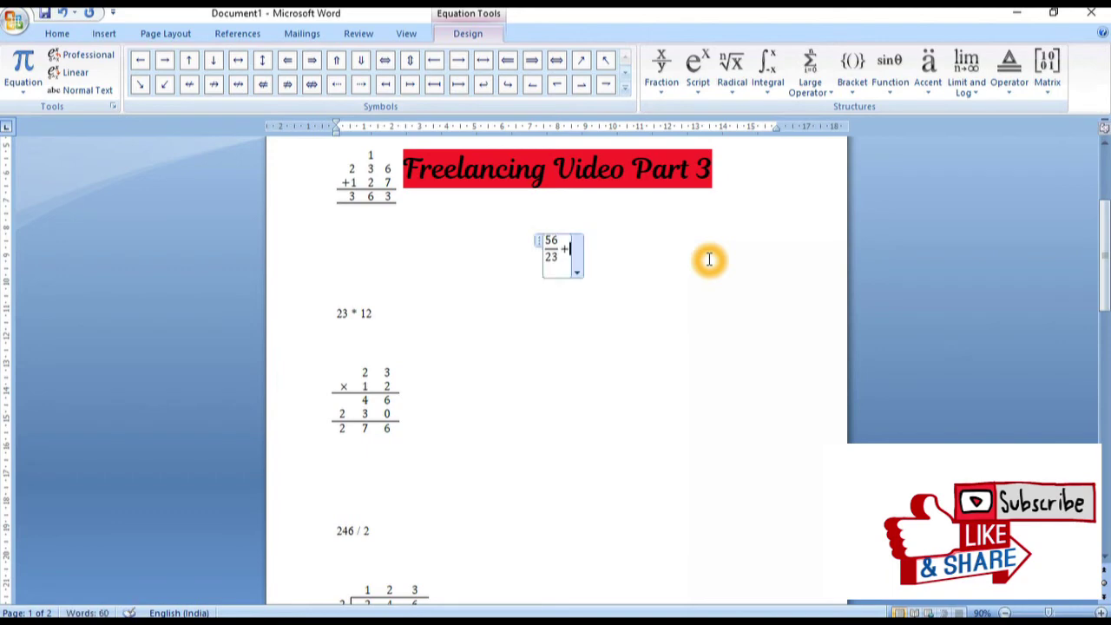
pyautogui.write('23 ')
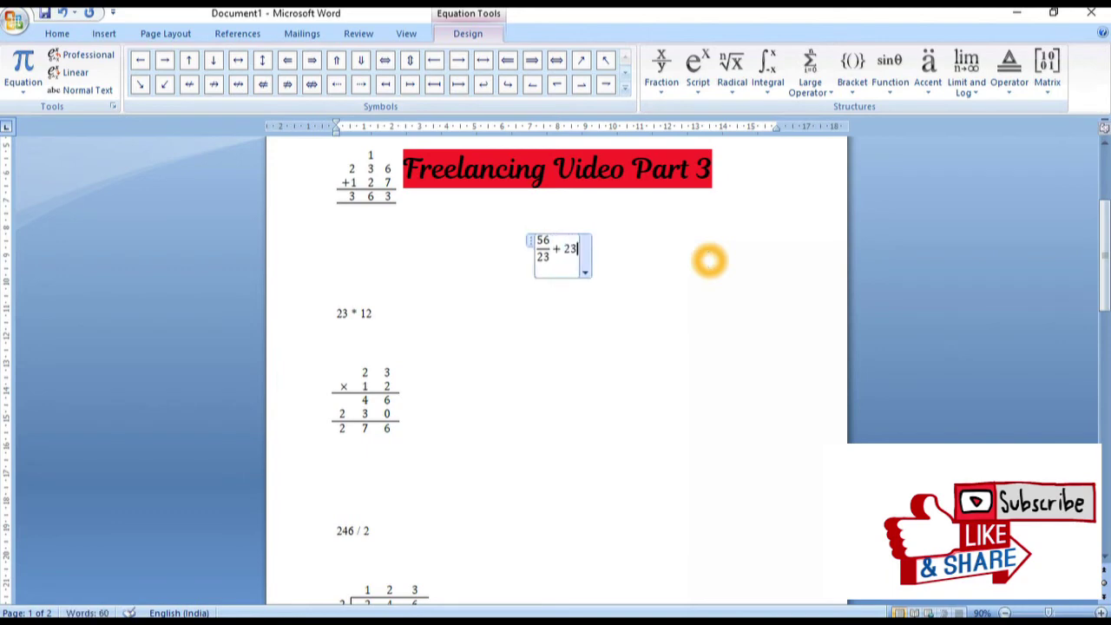
pyautogui.write('= ')
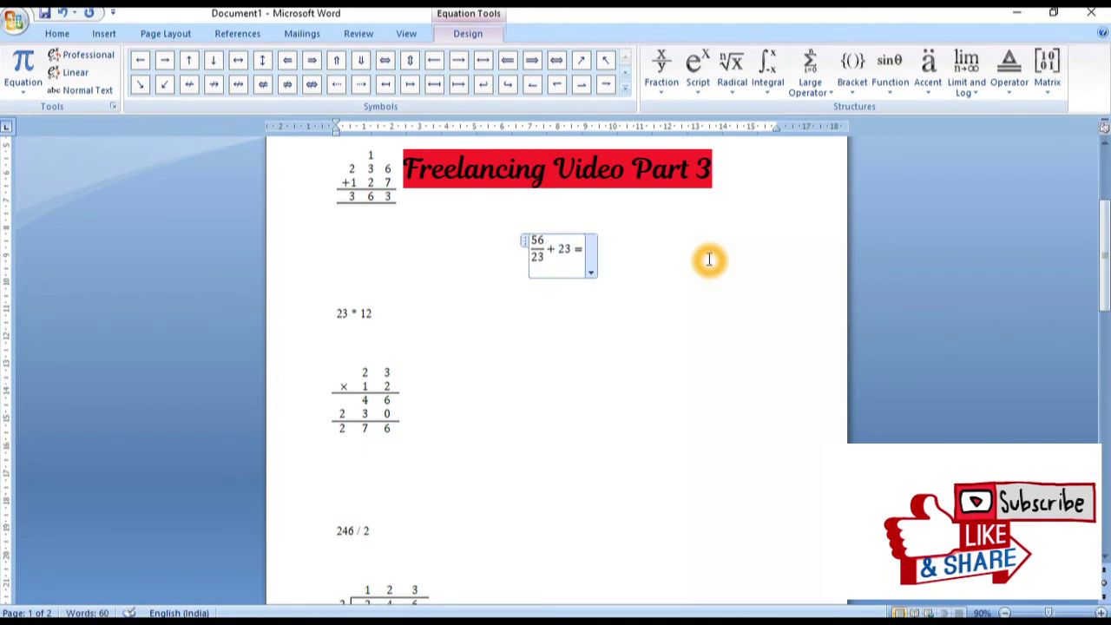
pyautogui.write('76')
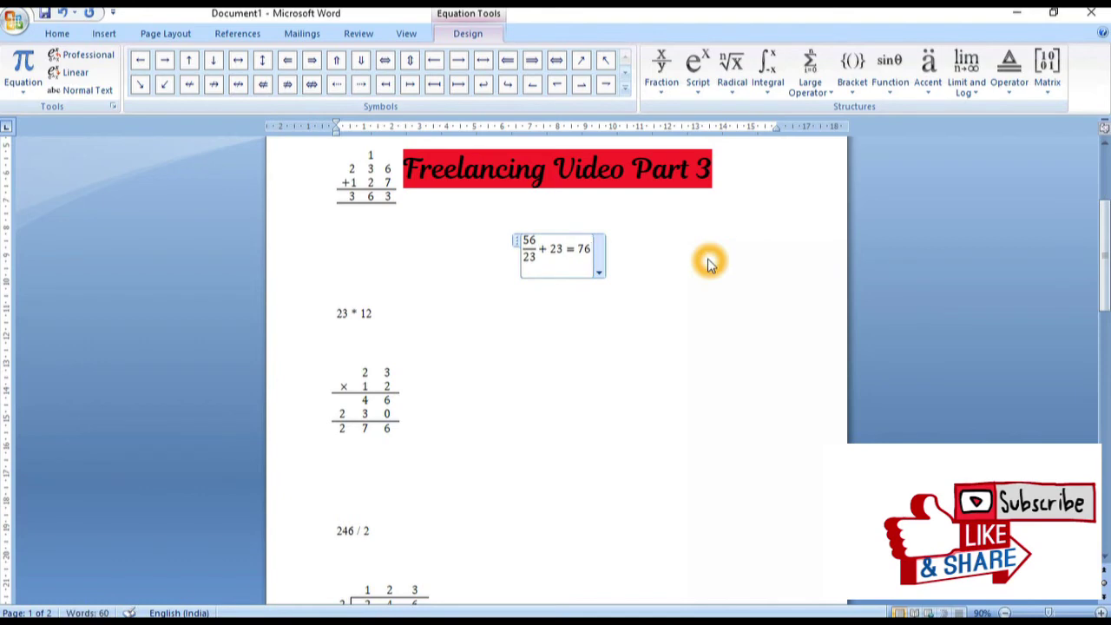
# - Delete the 76, then build and delete a trial (p+q)/56 fraction equation
pyautogui.press('BackSpace')
pyautogui.press('BackSpace')
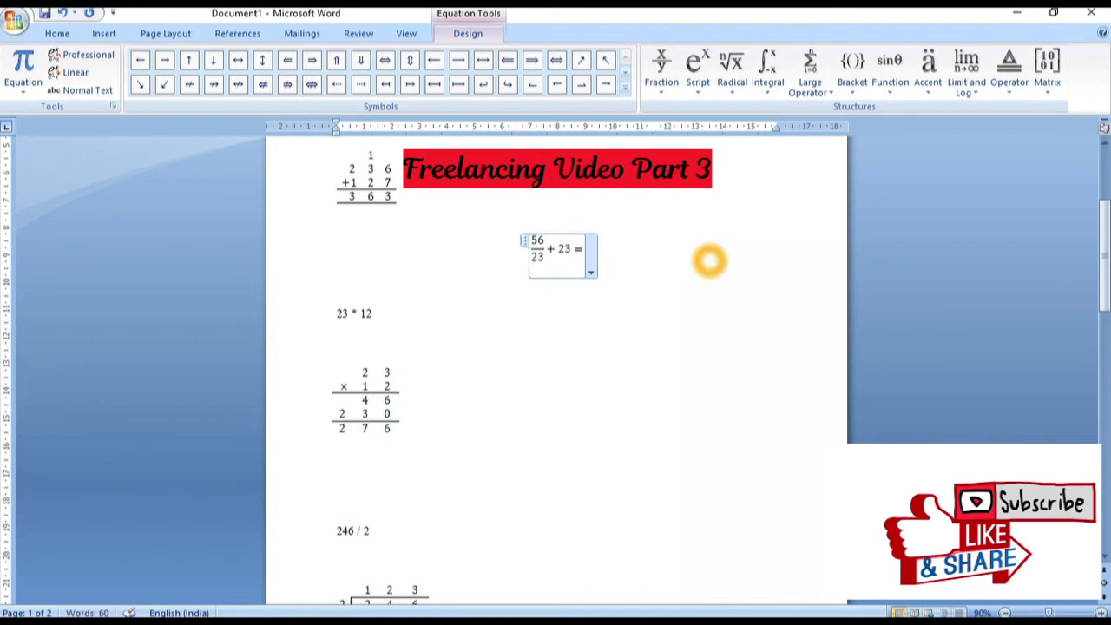
pyautogui.press('BackSpace')
pyautogui.press('BackSpace')
pyautogui.press('BackSpace')
pyautogui.press('BackSpace')
pyautogui.press('BackSpace')
pyautogui.press('BackSpace')
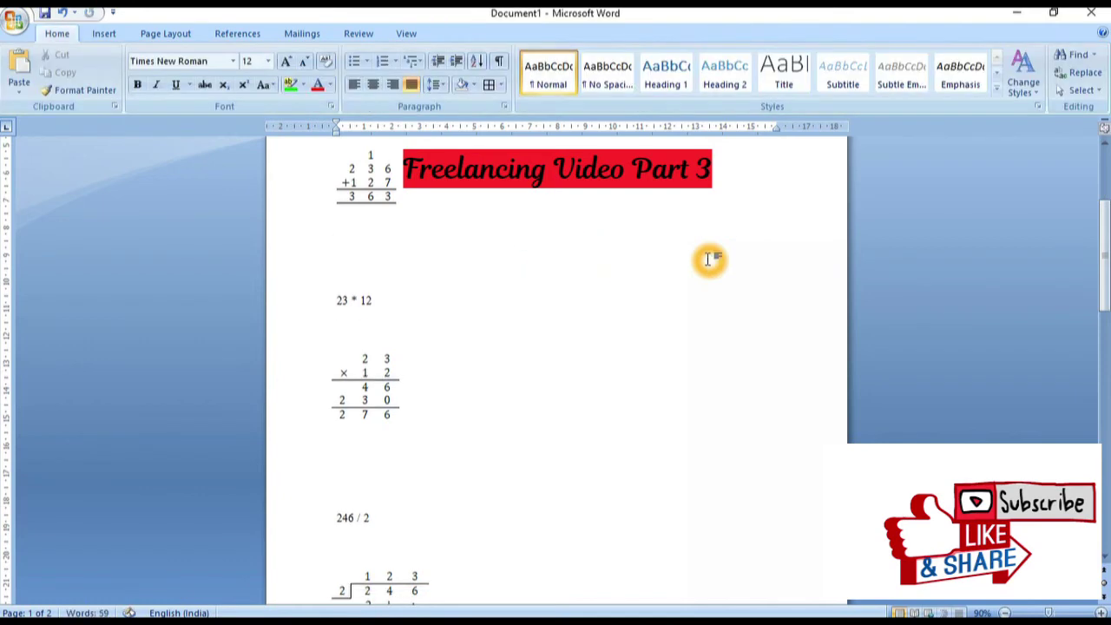
pyautogui.hotkey('alt', '=')
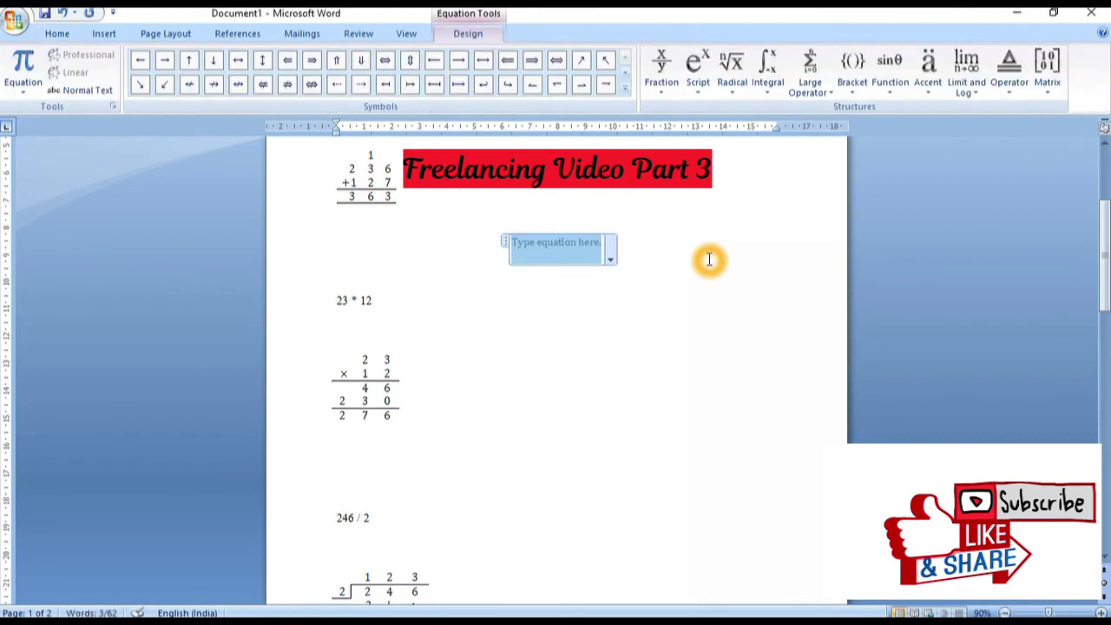
pyautogui.write('(')
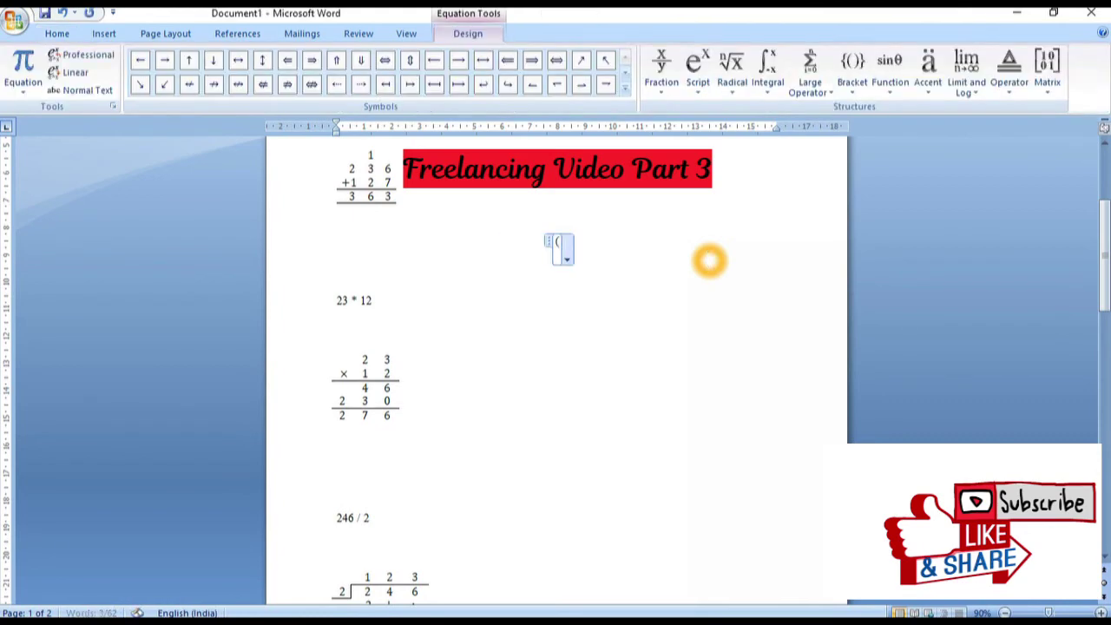
pyautogui.write('p+')
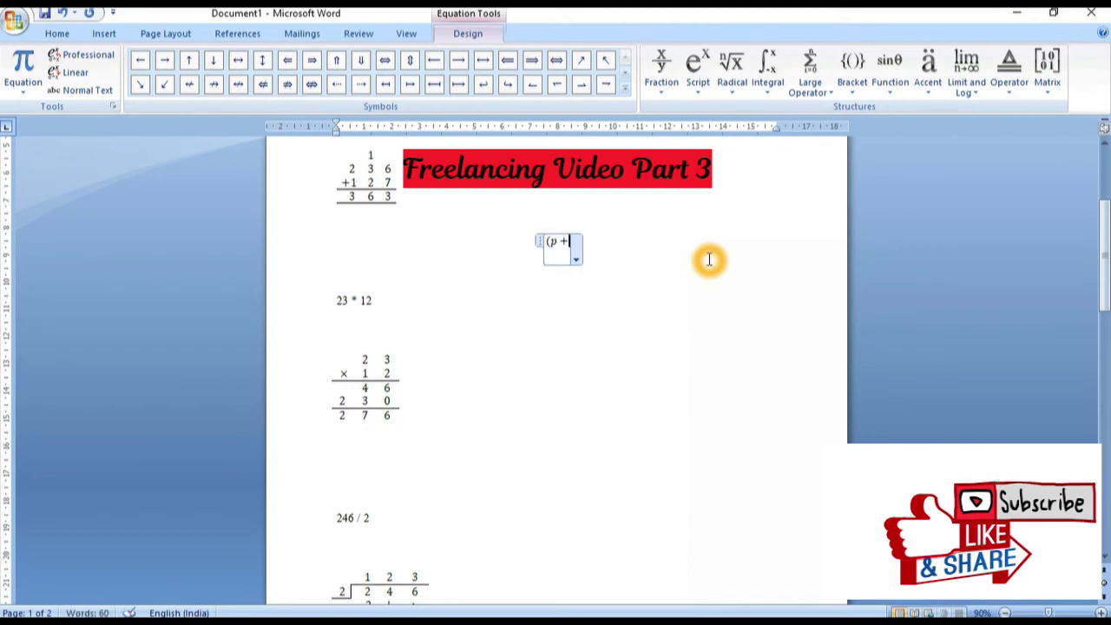
pyautogui.write('q')
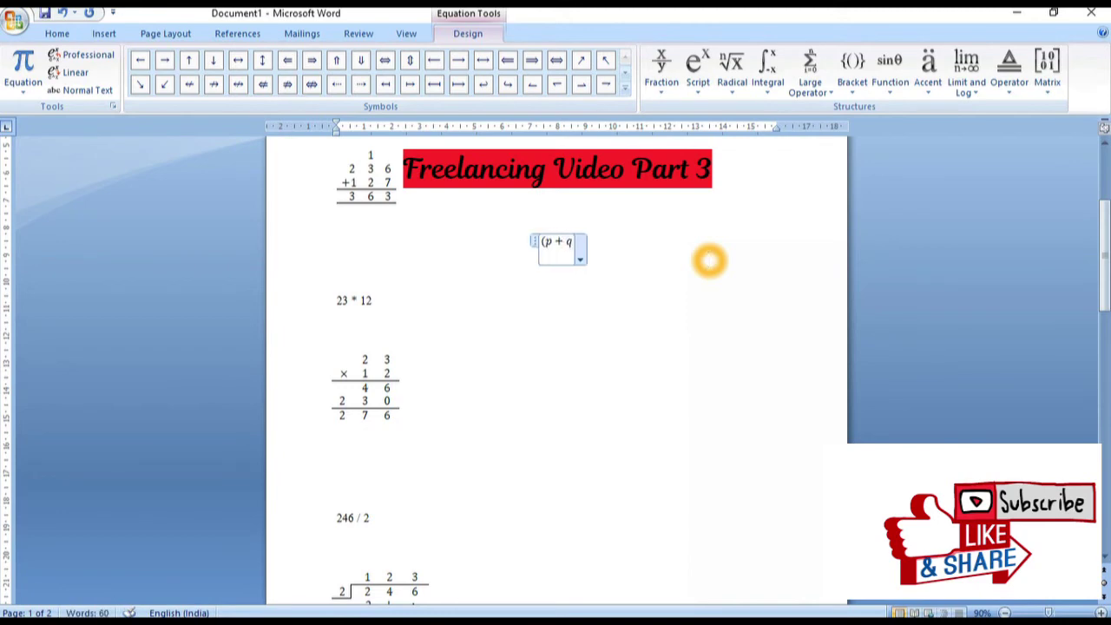
pyautogui.write(')/')
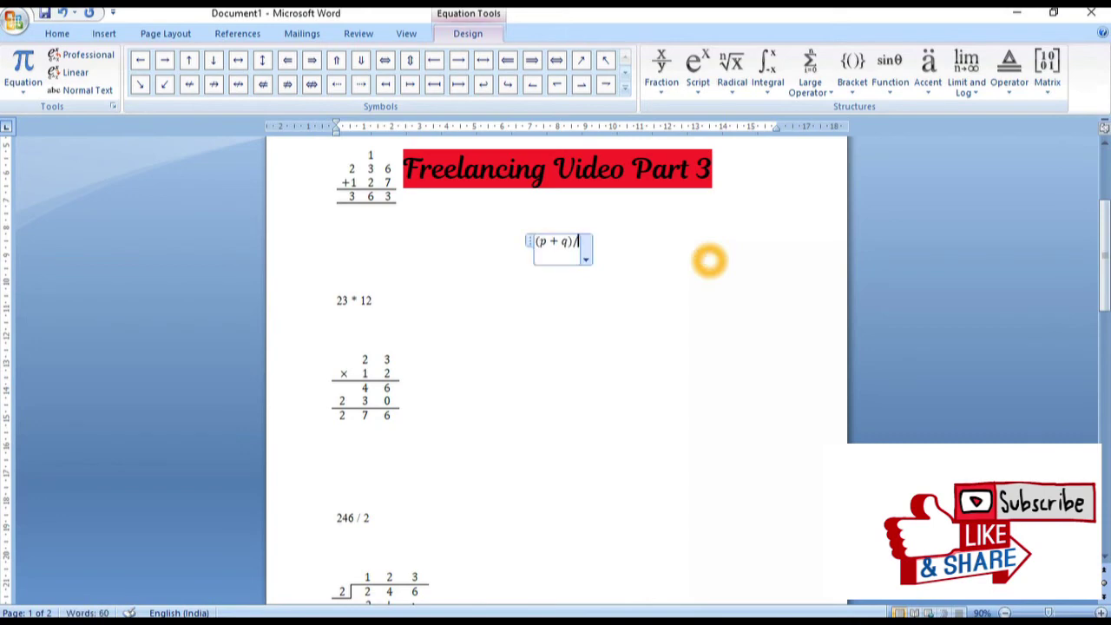
pyautogui.write('56')
pyautogui.press('space')
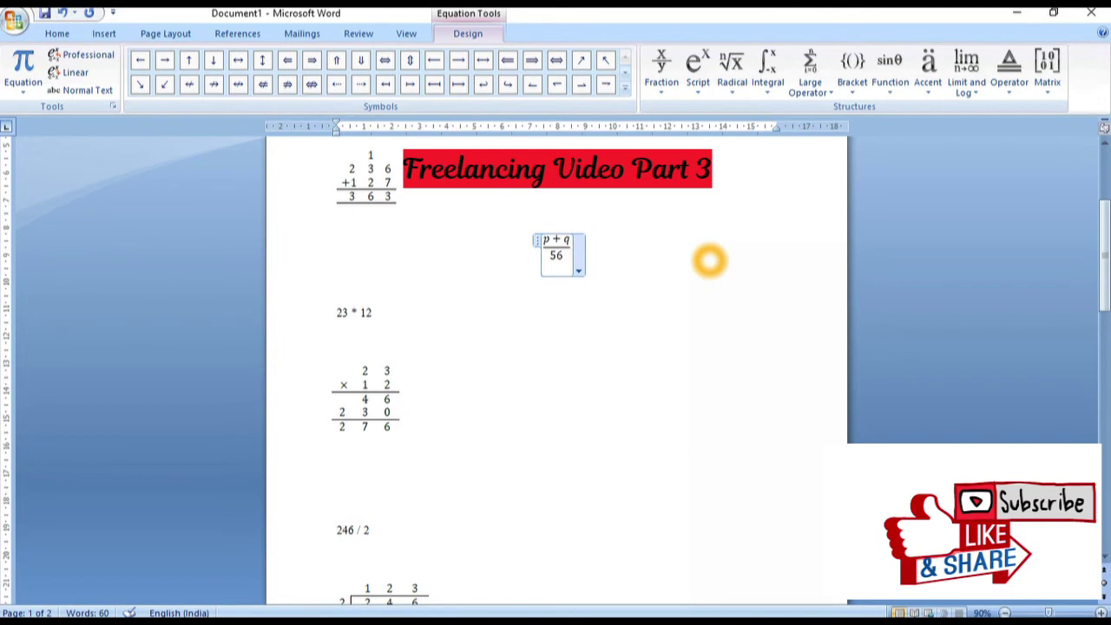
pyautogui.hotkey('ctrl', 'a')
pyautogui.press('Delete')
# - Insert a fresh equation on a new line and clear the stray Q[( characters
pyautogui.press('Return')
pyautogui.press('Return')
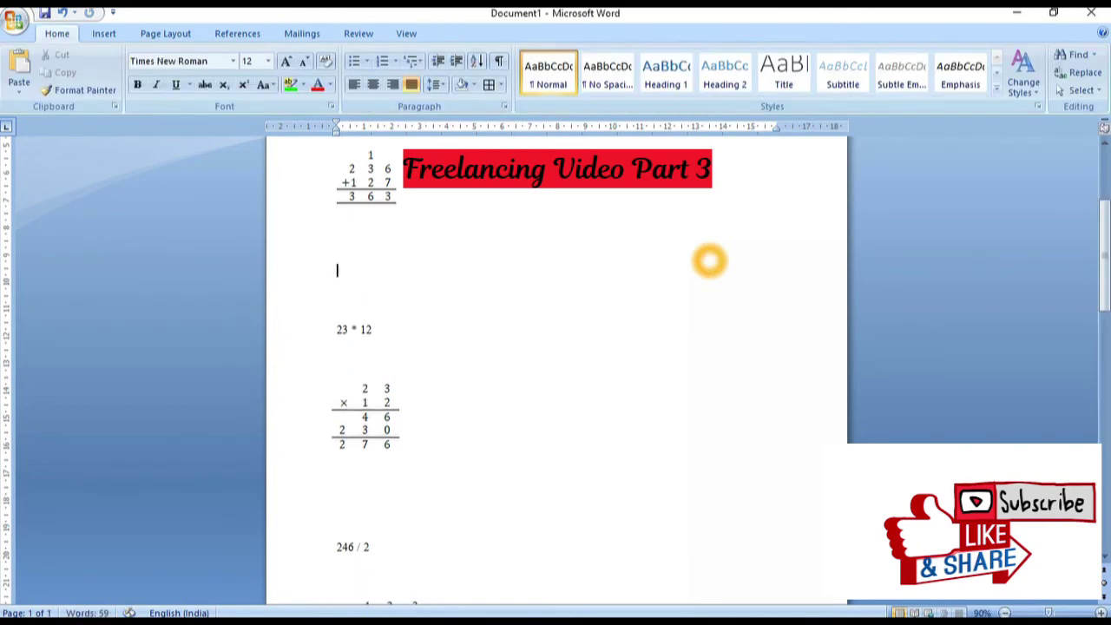
pyautogui.hotkey('alt', '=')
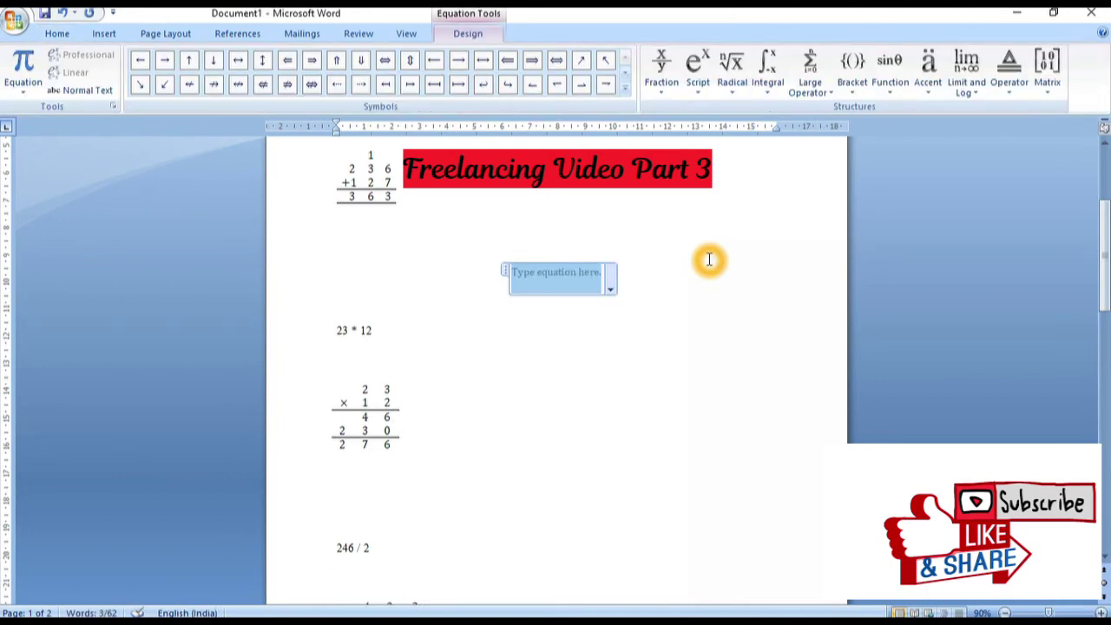
pyautogui.write('Q')
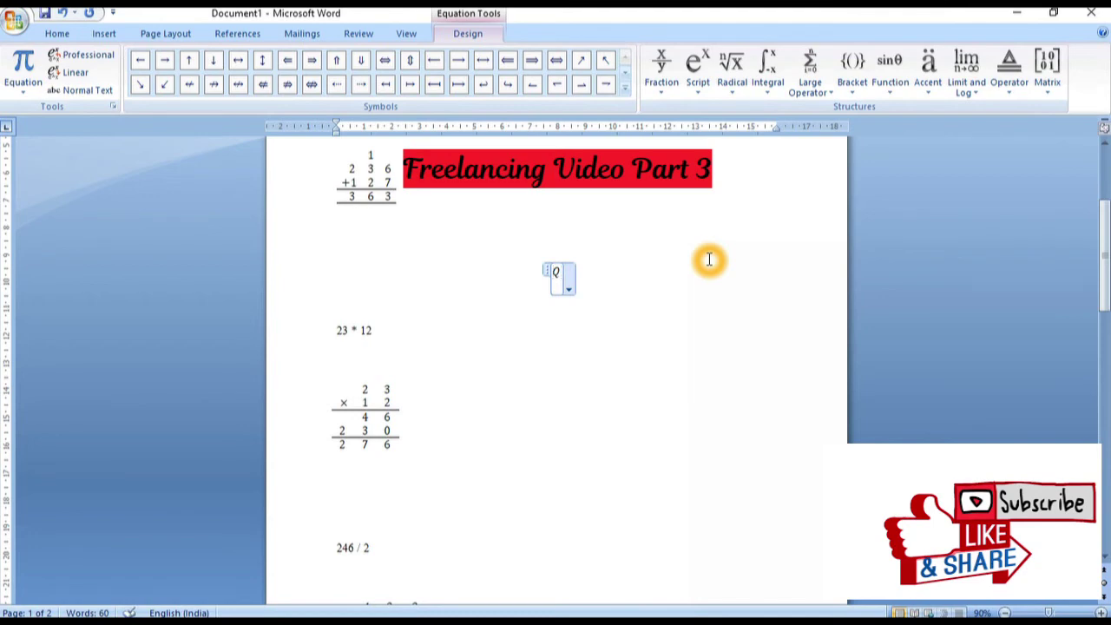
pyautogui.write('[')
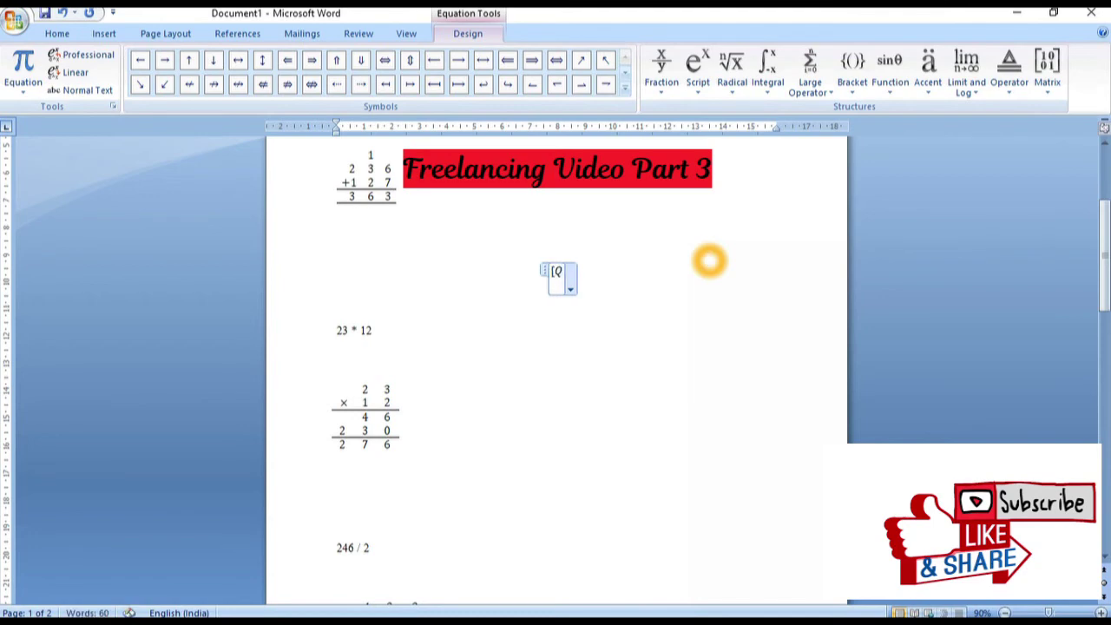
pyautogui.write('(')
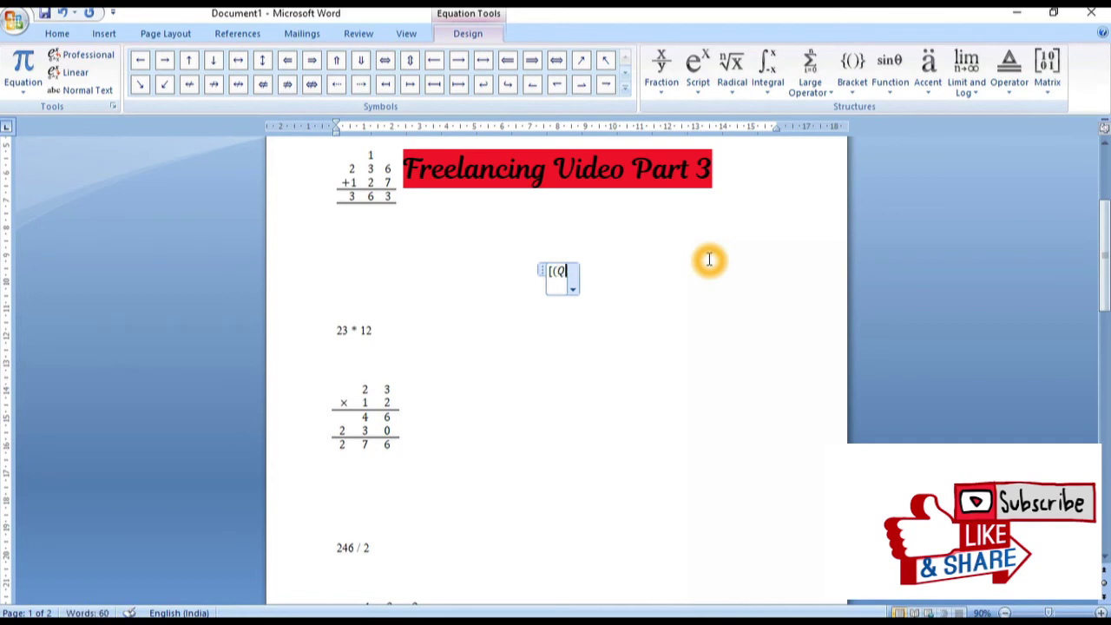
pyautogui.press('BackSpace')
pyautogui.press('BackSpace')
pyautogui.press('BackSpace')
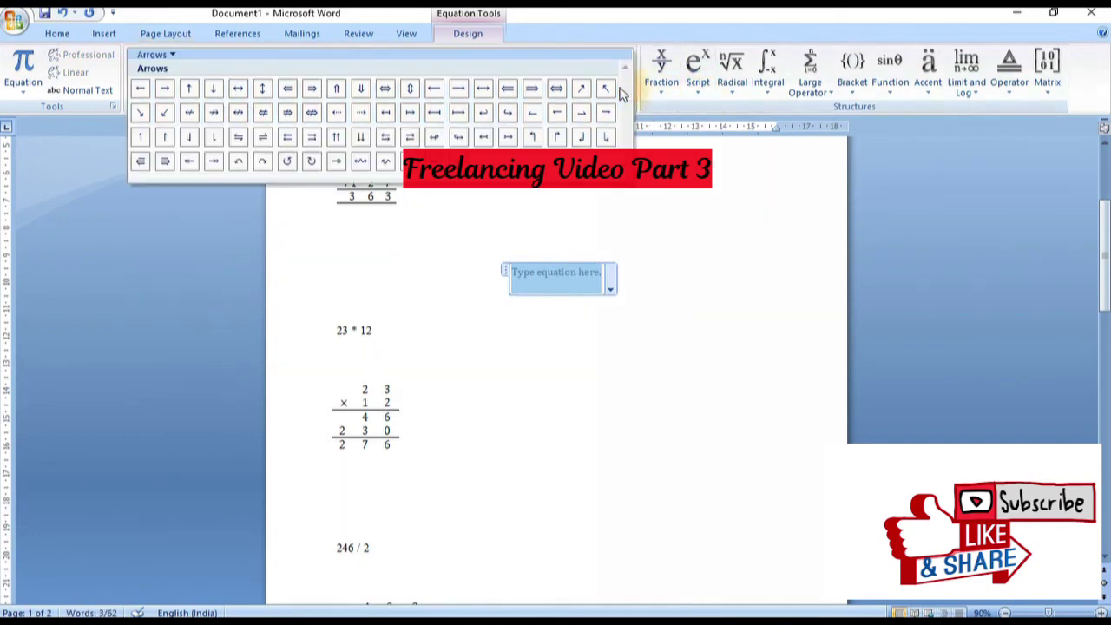
# - Enter 23 × 7 in the empty equation using the Basic Math × symbol
pyautogui.click(154, 56)
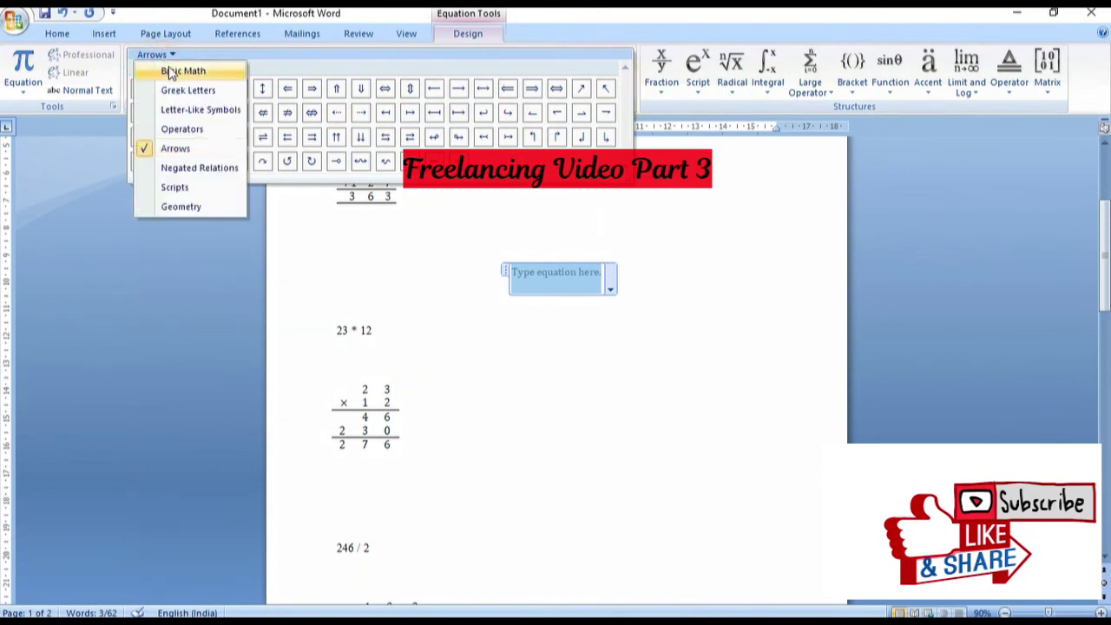
pyautogui.click(174, 72)
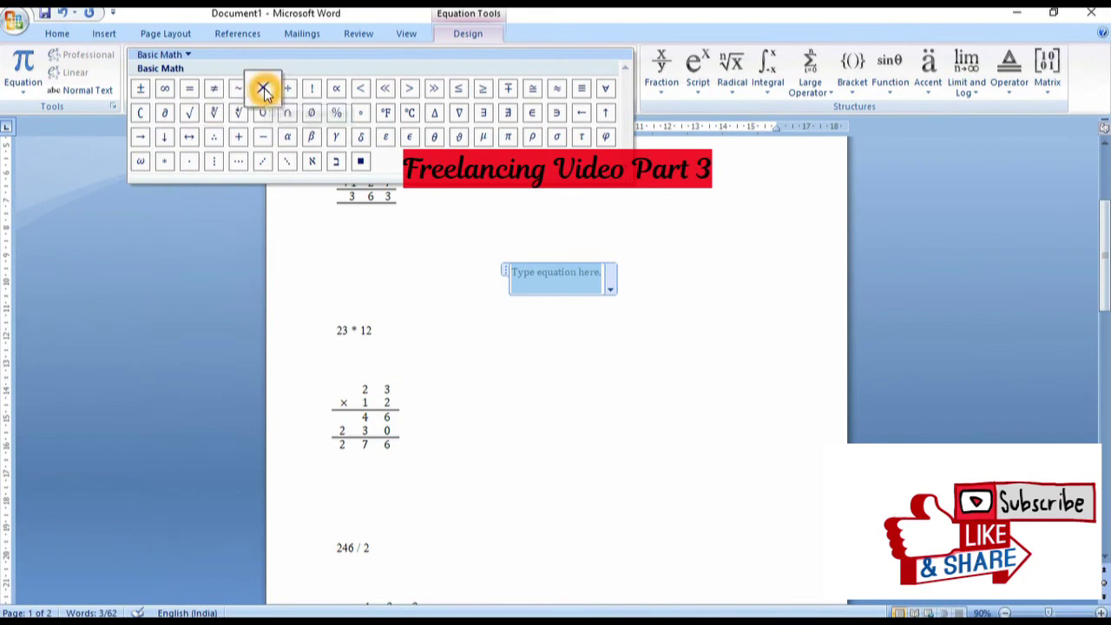
pyautogui.click(528, 271)
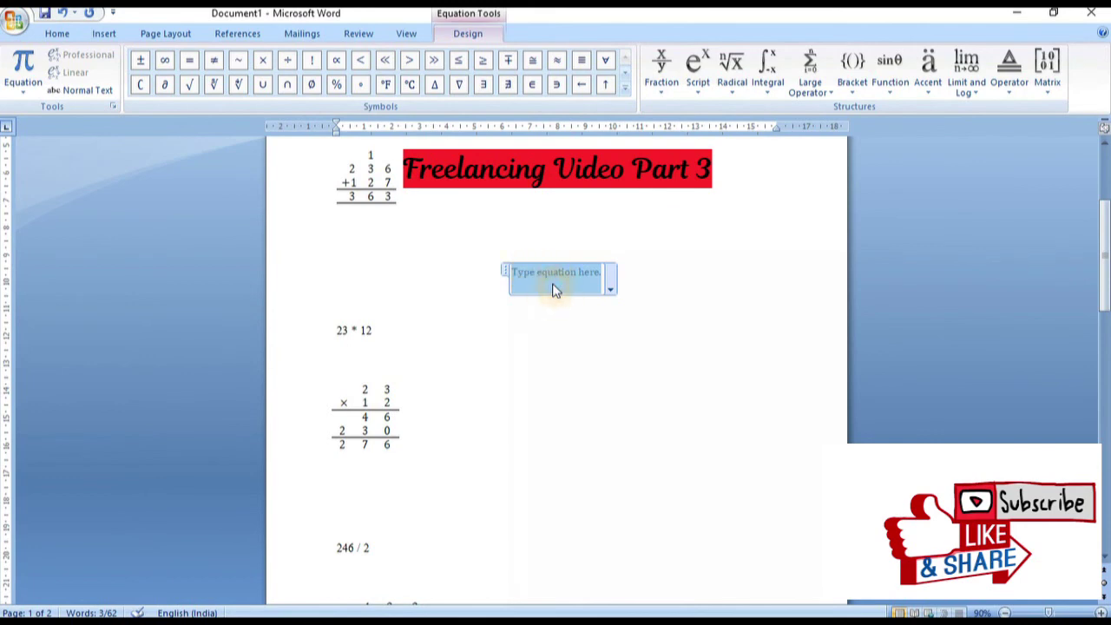
pyautogui.click(577, 271)
pyautogui.write('2')
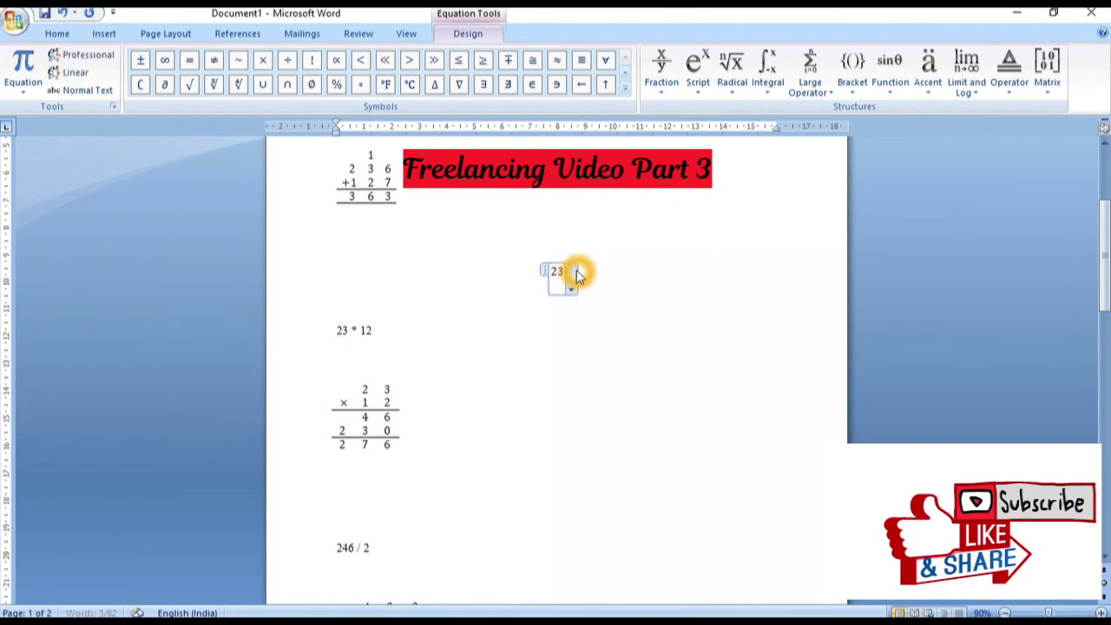
pyautogui.write('3')
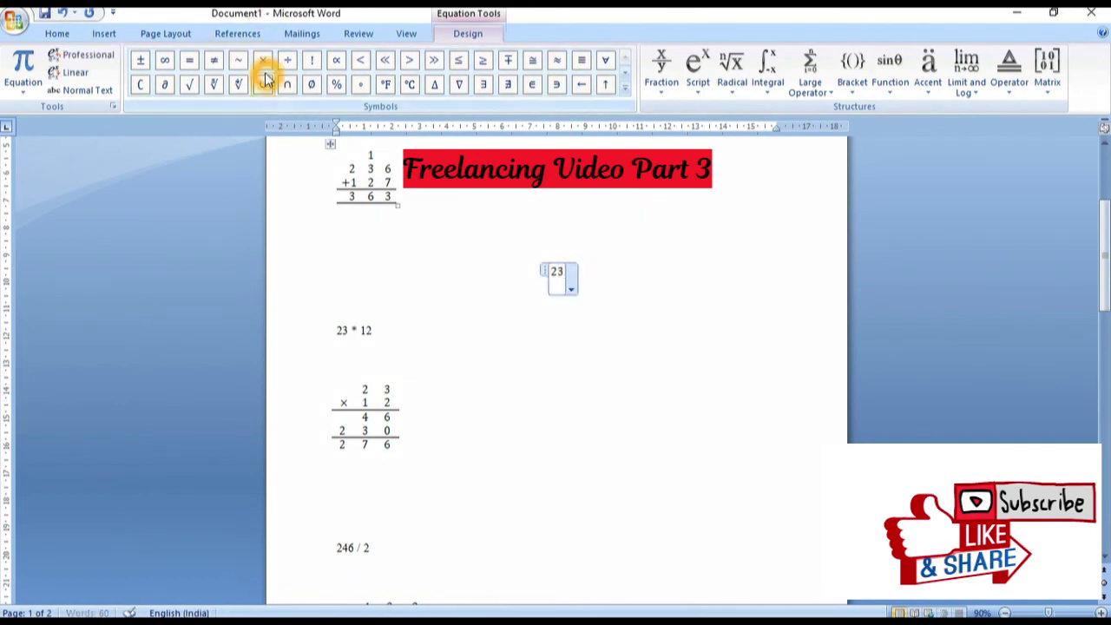
pyautogui.click(263, 61)
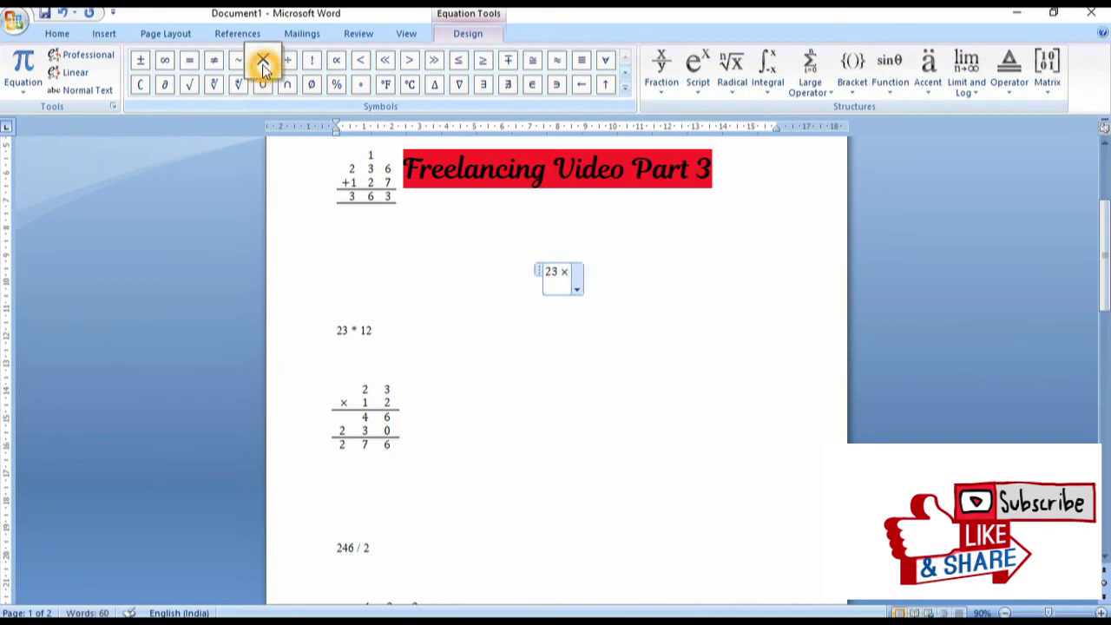
pyautogui.write(' 7')
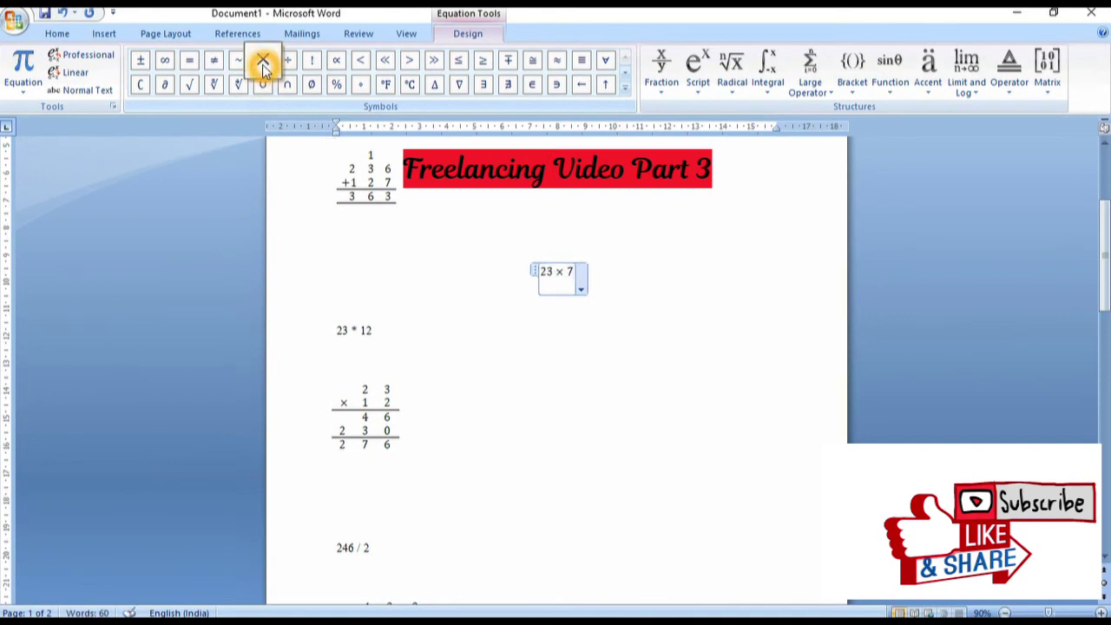
pyautogui.press('Return')
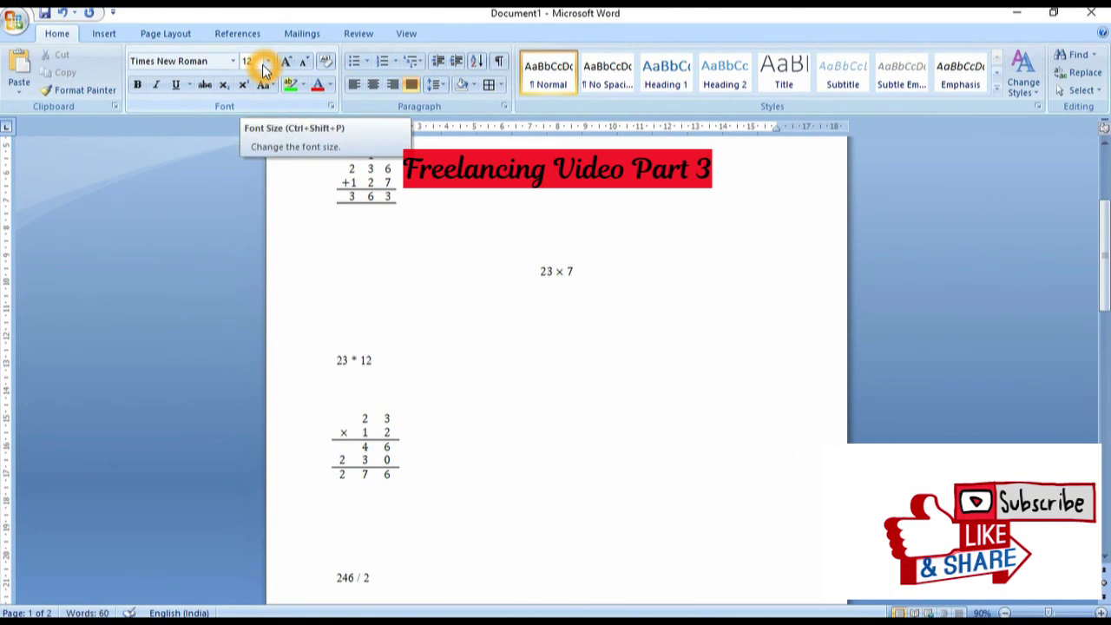
# - Add a second equation reading 23 × 7 = lkajsd via the \times shortcut, then start another
pyautogui.hotkey('alt', '=')
pyautogui.write('23')
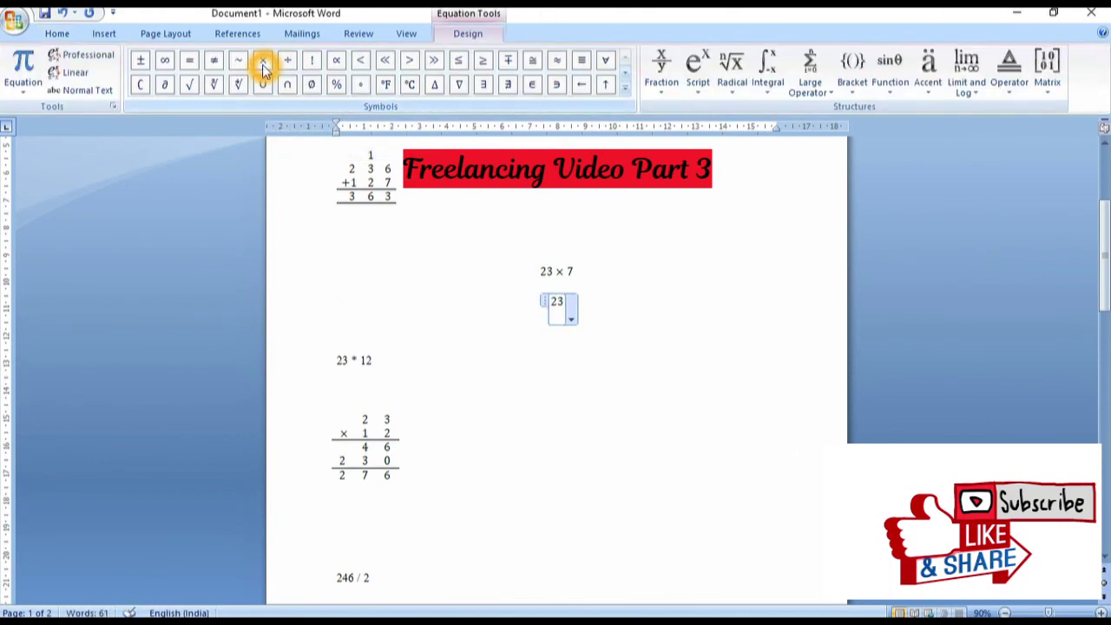
pyautogui.write('\\')
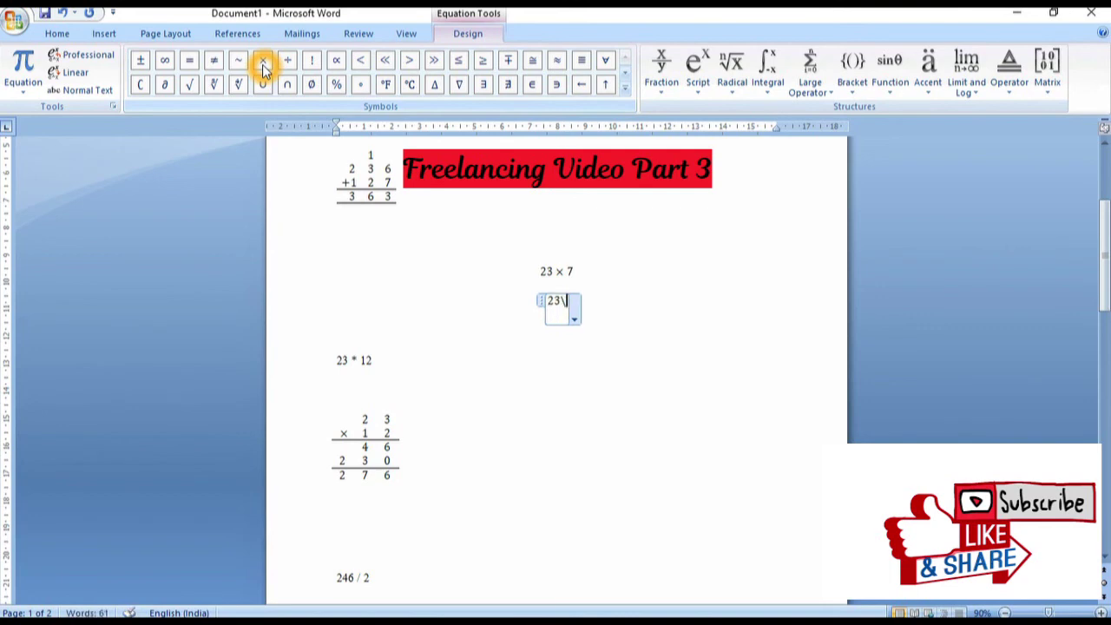
pyautogui.write('times')
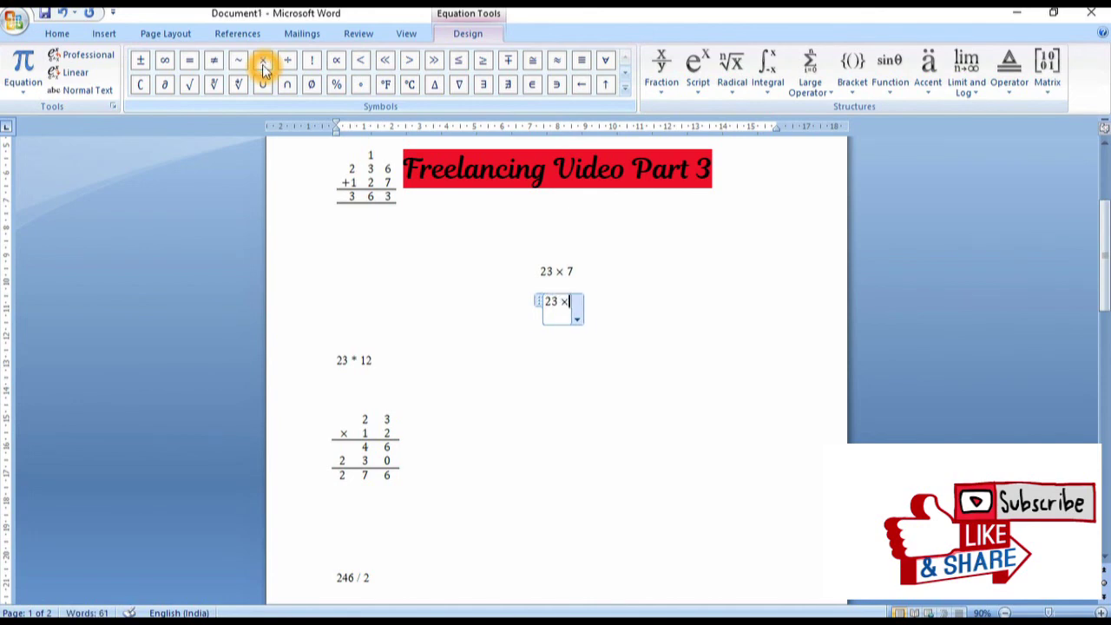
pyautogui.write(' 7')
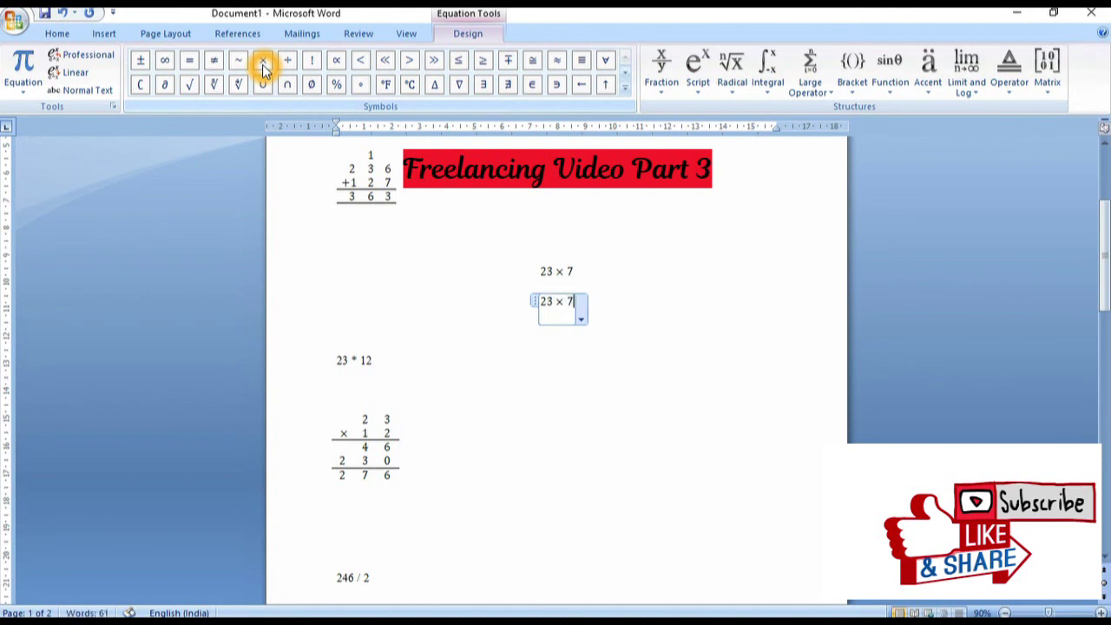
pyautogui.write(' =')
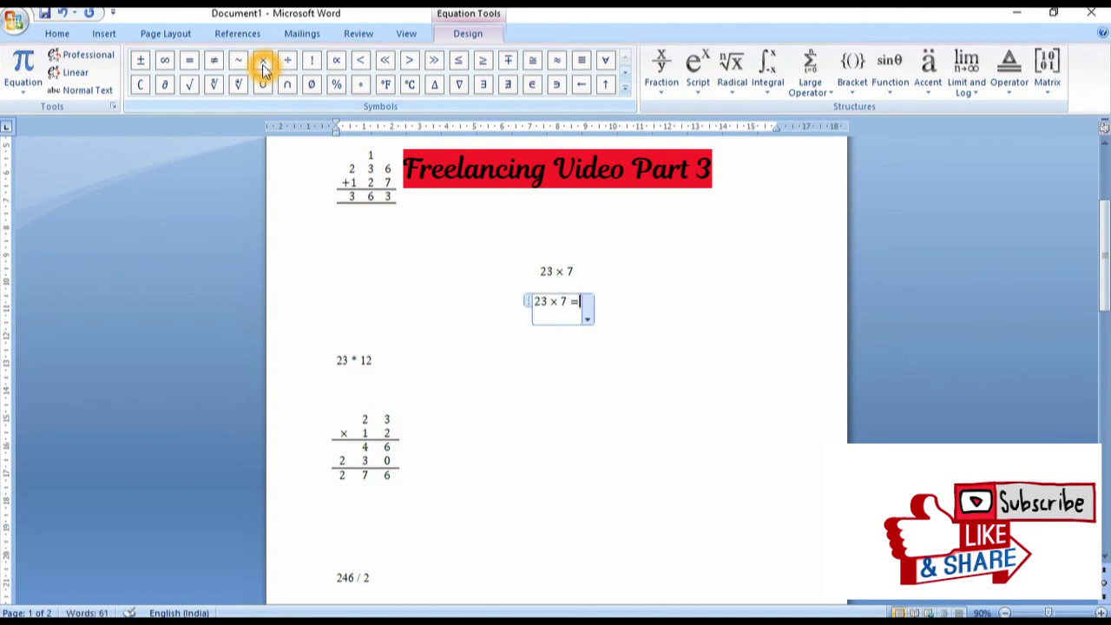
pyautogui.write(' lkajsd')
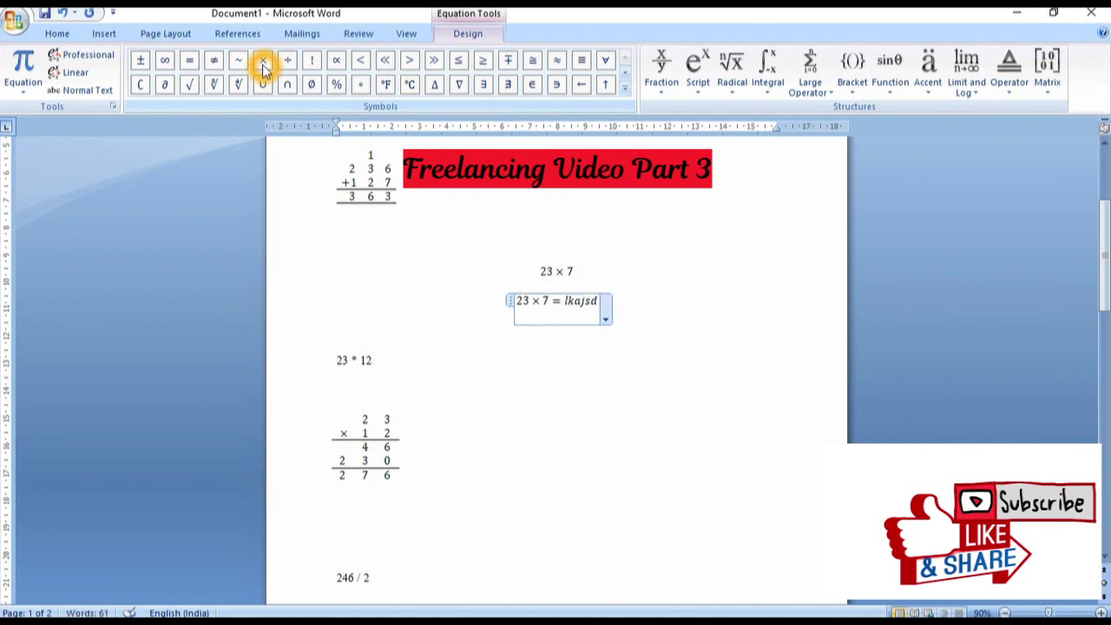
pyautogui.press('Return')
pyautogui.hotkey('alt', '=')
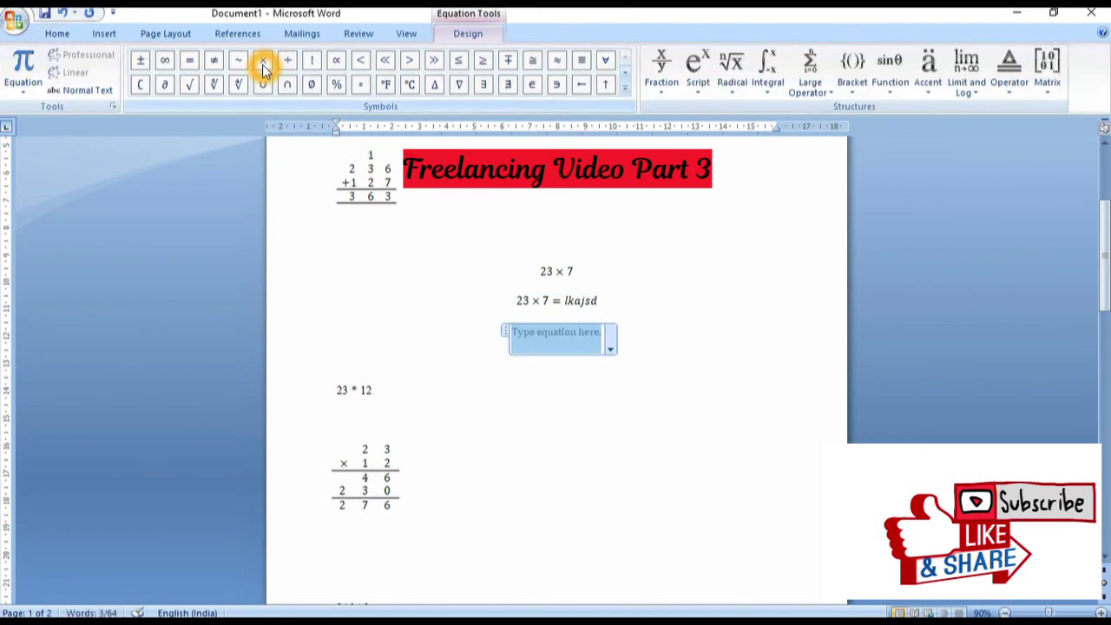
# - Insert α with the \alpha shortcut and start a new equation below it
pyautogui.write('\\alpha')
pyautogui.press('space')
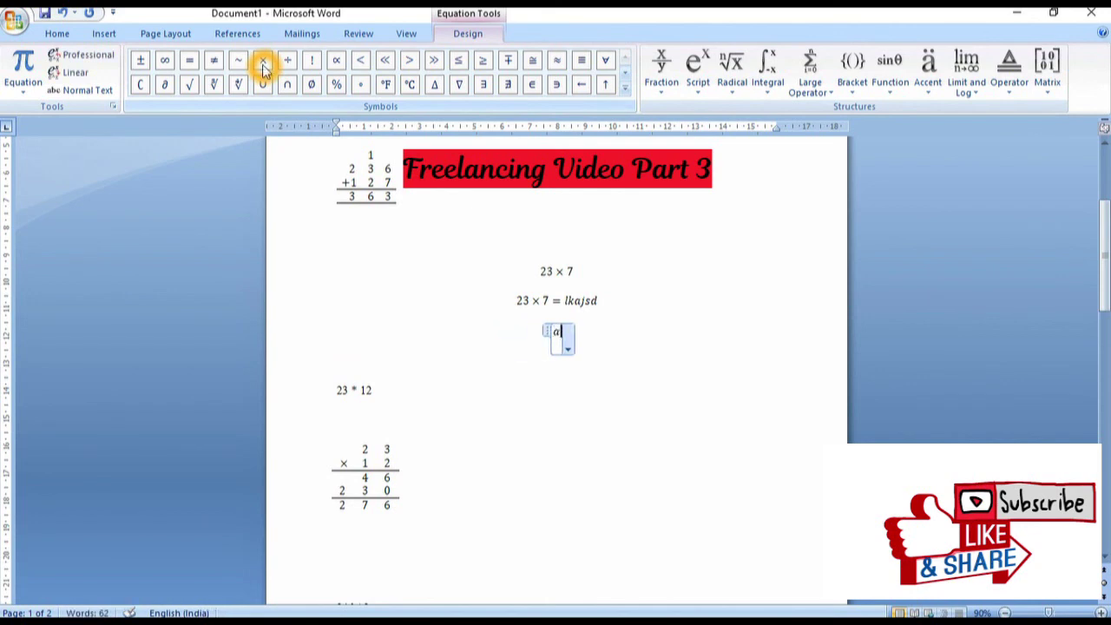
pyautogui.press('Return')
pyautogui.hotkey('alt', '=')
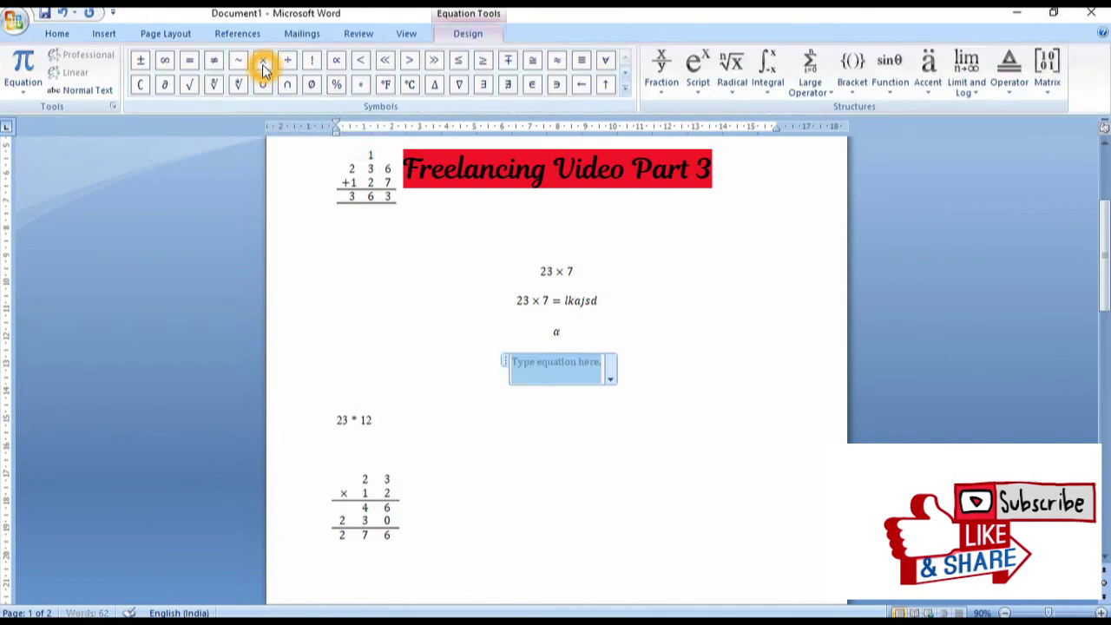
# - Type βθ × using the \beta, \theta and \times shortcuts
pyautogui.write('\\')
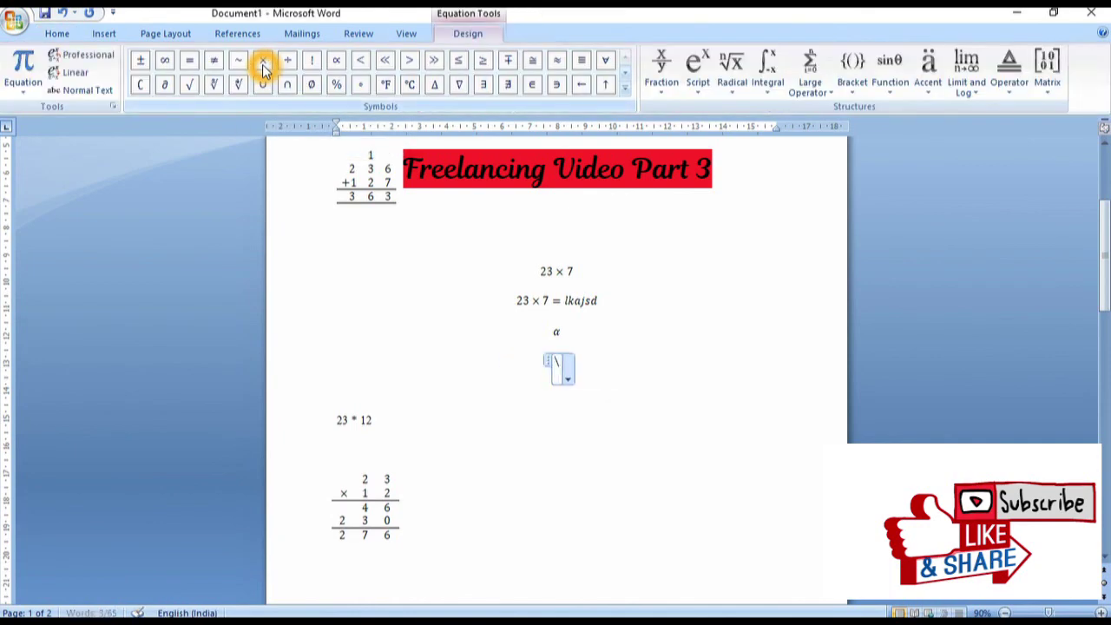
pyautogui.write('beta')
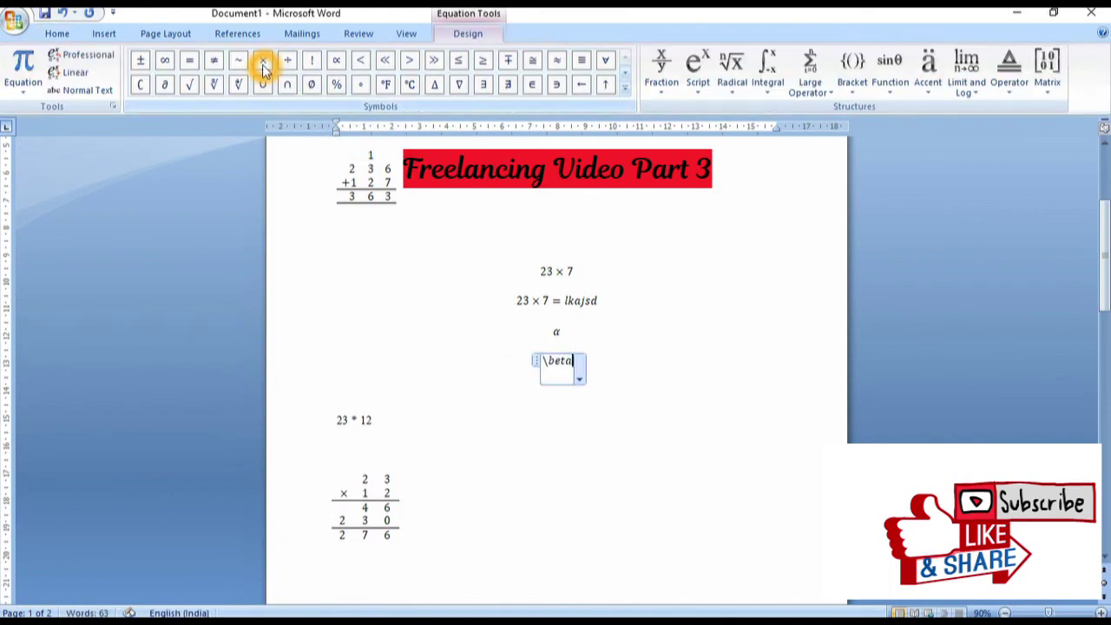
pyautogui.press('space')
pyautogui.write('\\the')
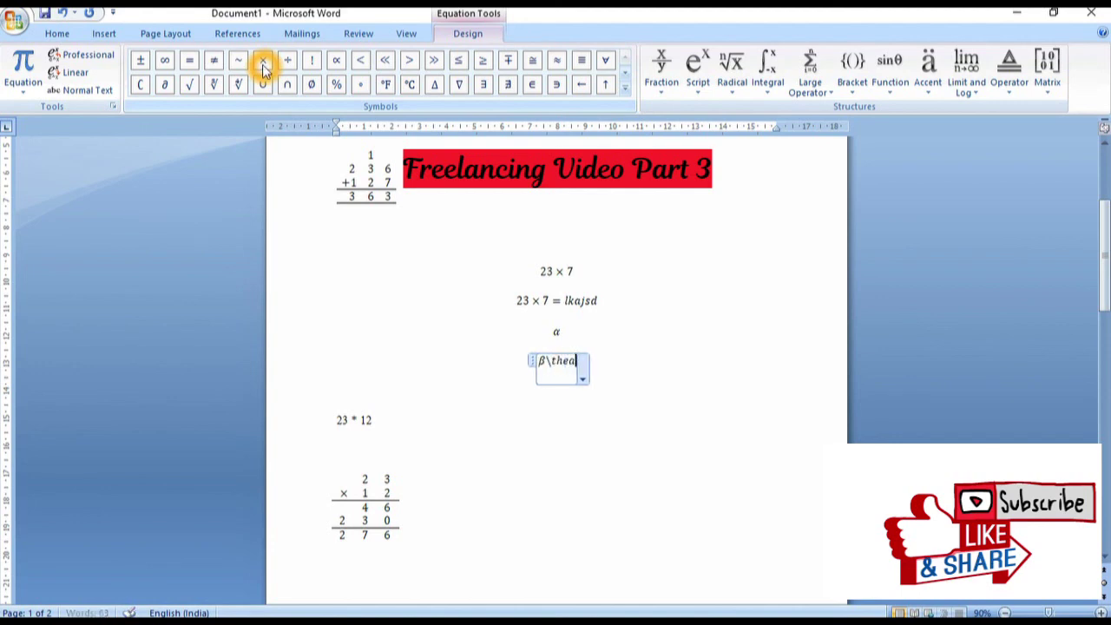
pyautogui.write('a')
pyautogui.press('BackSpace')
pyautogui.press('BackSpace')
pyautogui.write('i')
pyautogui.press('BackSpace')
pyautogui.write('eta')
pyautogui.press('space')
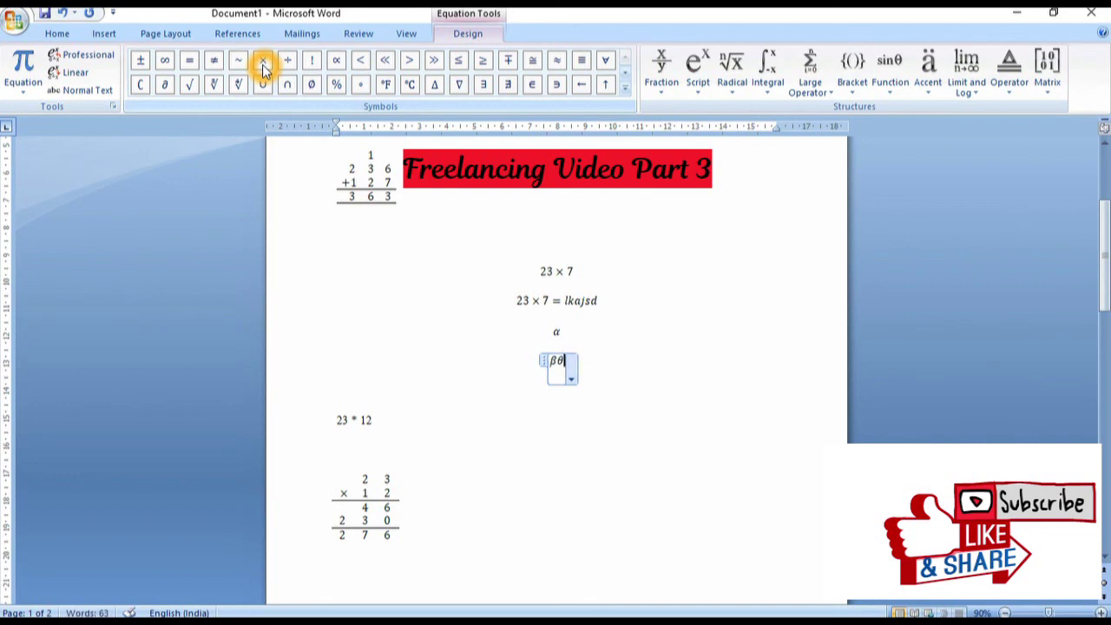
pyautogui.write('\\')
pyautogui.write('time')
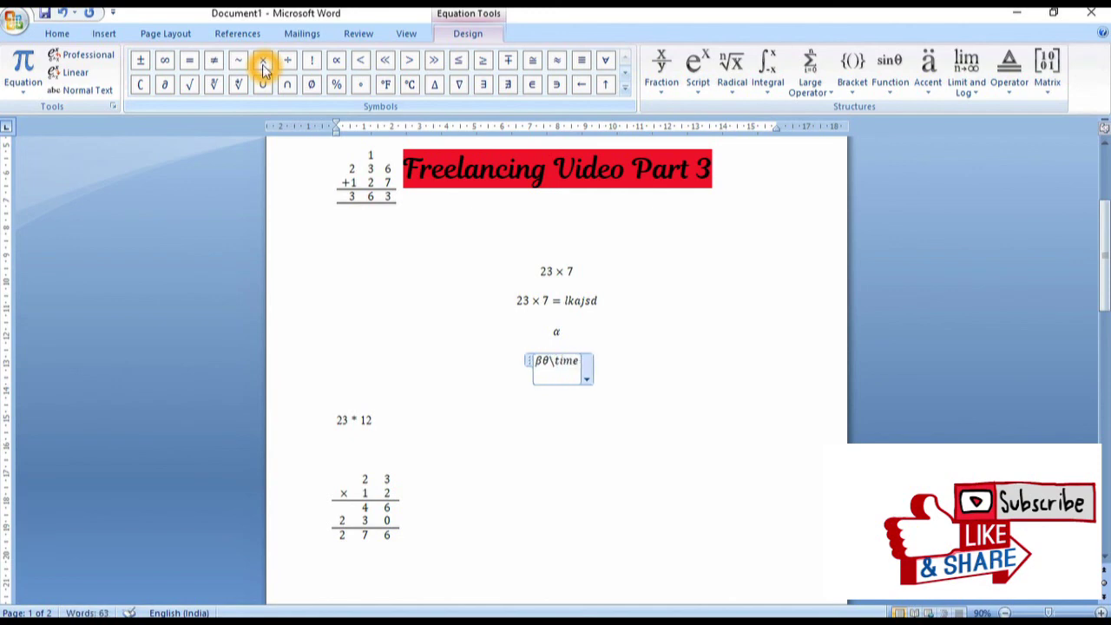
pyautogui.write('s')
pyautogui.press('space')
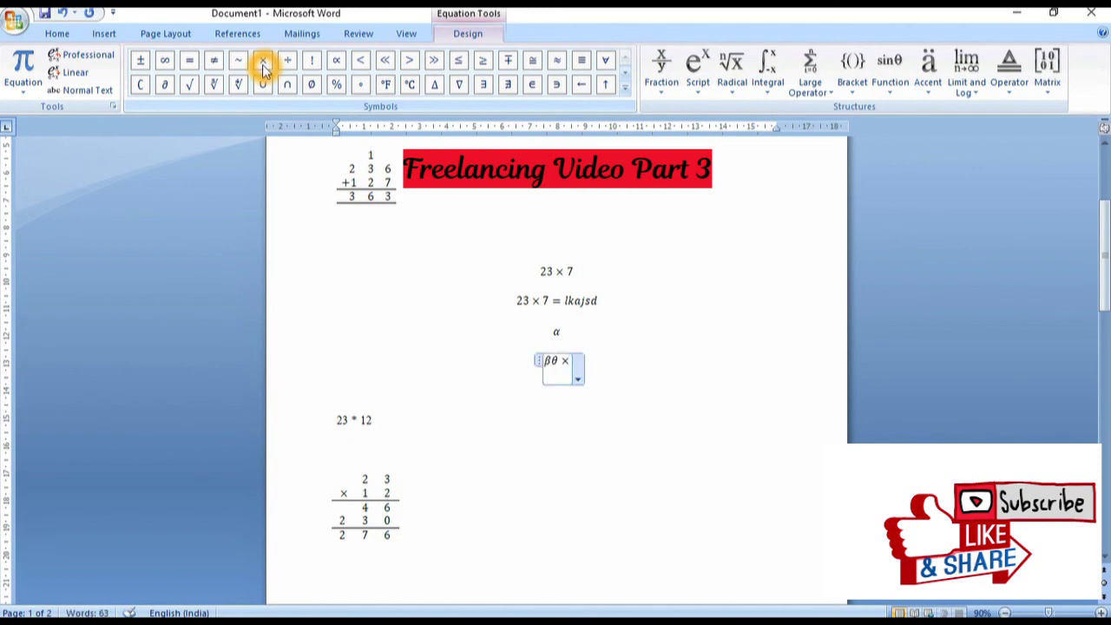